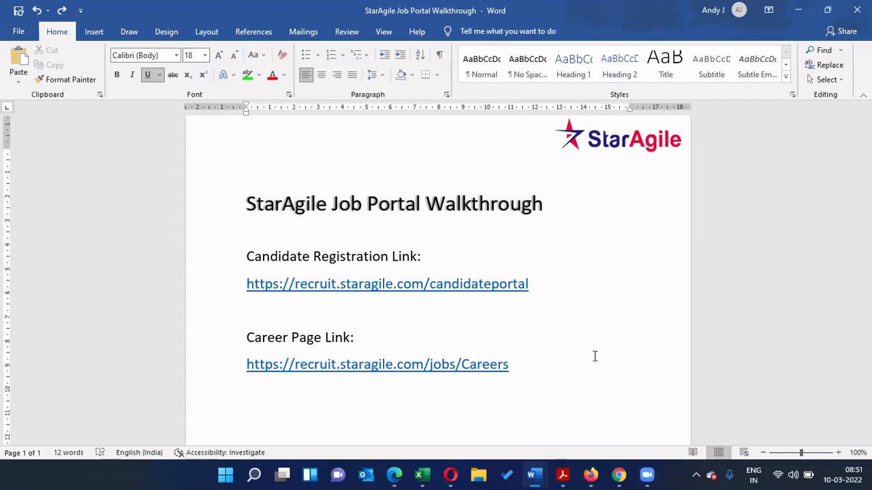
# Step: Copy the Candidate Registration link from the Word document and paste it into Chrome's address bar
pyautogui.moveTo(248, 284); pyautogui.dragTo(555, 284)
pyautogui.click(616, 295)
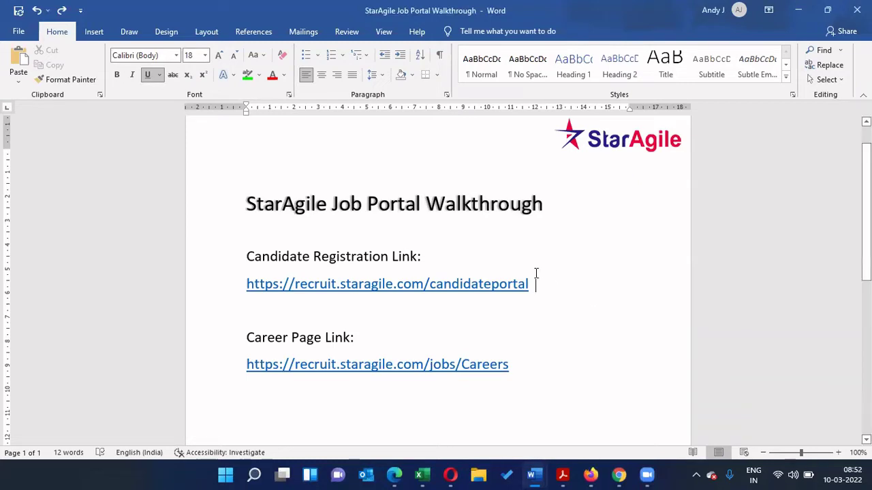
pyautogui.moveTo(530, 281); pyautogui.dragTo(246, 283)
pyautogui.hotkey('ctrl', 'c')
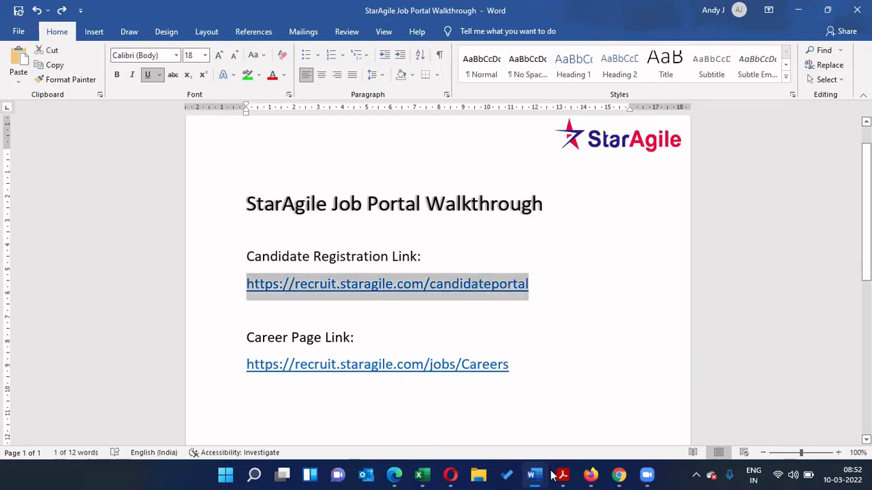
pyautogui.click(619, 475)
pyautogui.click(270, 36)
pyautogui.hotkey('ctrl', 'v')
# Step: Load the StarAgile Candidate Portal sign-in page and scroll through it
pyautogui.press('Return')
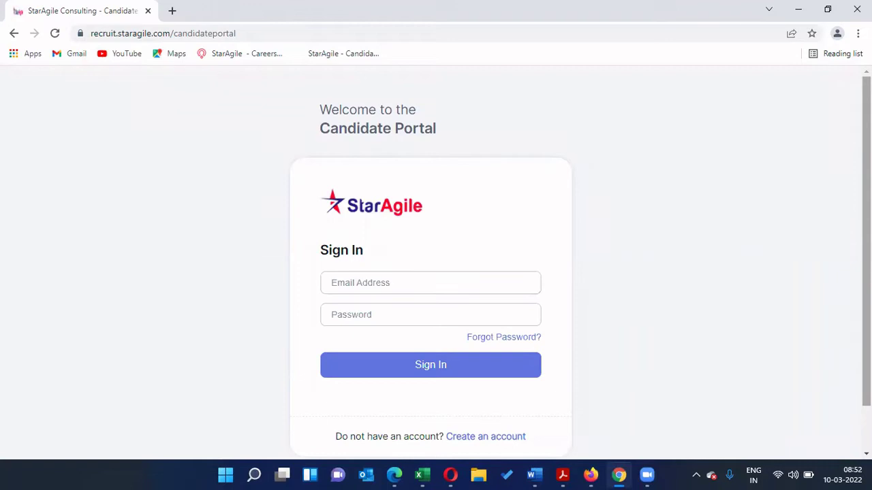
pyautogui.scroll(-1, 803, 173)
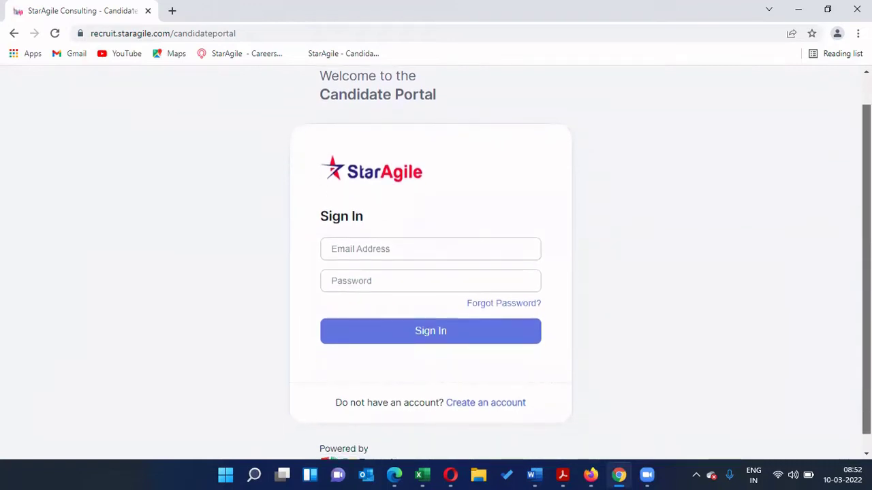
pyautogui.scroll(-1, 436, 263)
pyautogui.scroll(-1, 436, 263)
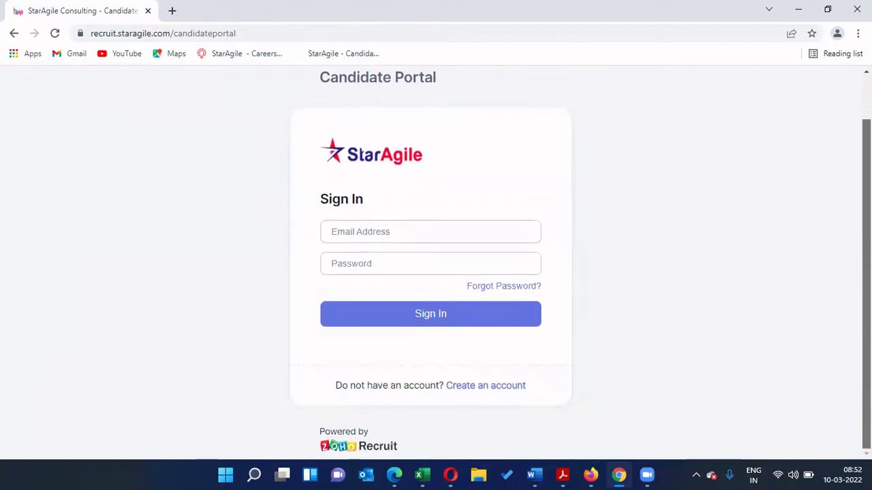
pyautogui.scroll(1, 436, 263)
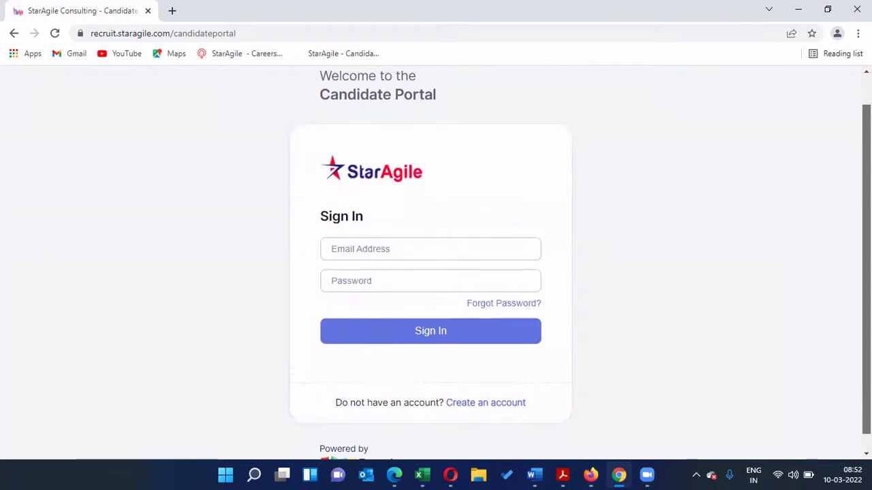
pyautogui.scroll(-1, 436, 263)
pyautogui.scroll(1, 436, 263)
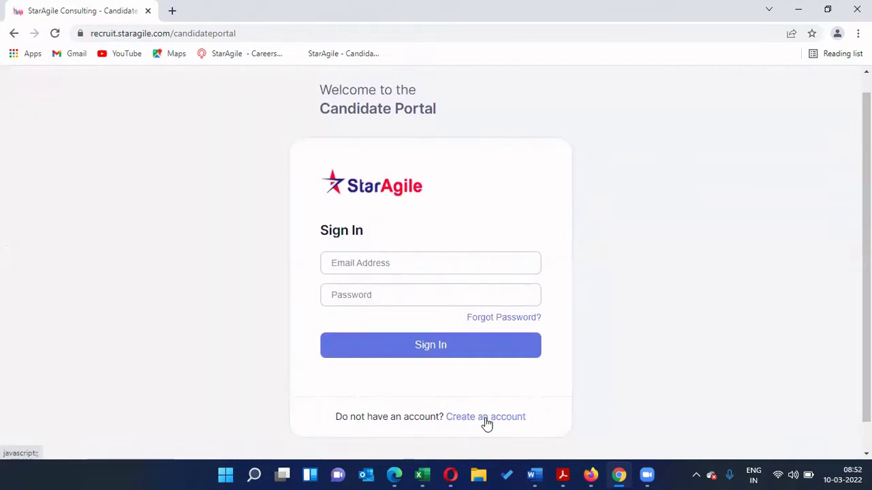
# Step: Skip the sign-in fields and go to the 'Create an account' registration form
pyautogui.click(470, 269)
pyautogui.click(467, 293)
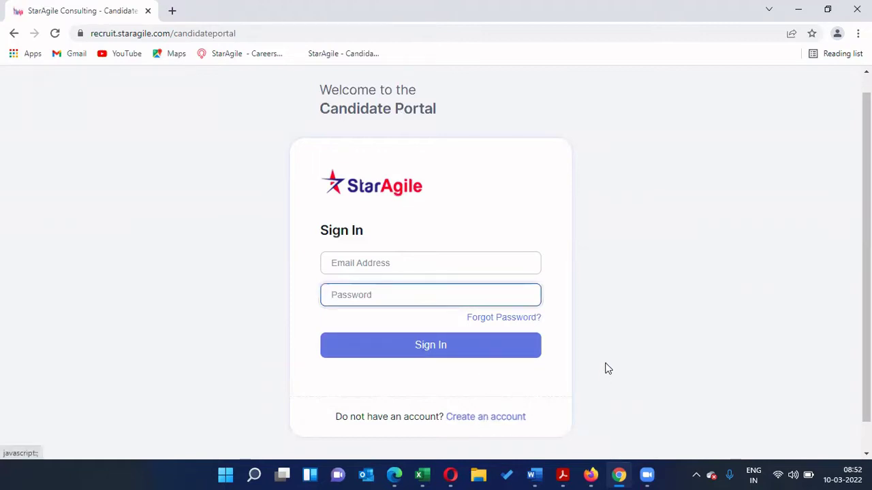
pyautogui.click(652, 318)
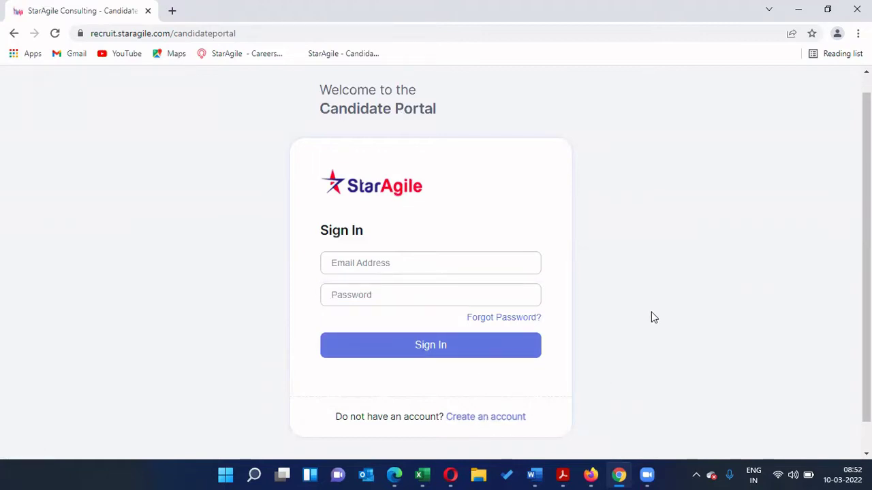
pyautogui.click(523, 412)
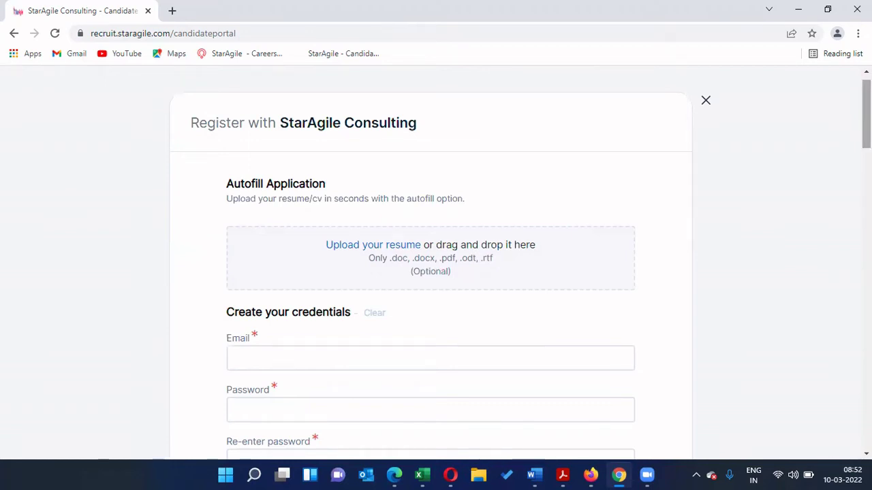
# Step: Enter the registration e-mail address, then type the account password in Password and Re-enter password
pyautogui.scroll(-2, 132, 232)
pyautogui.click(243, 257)
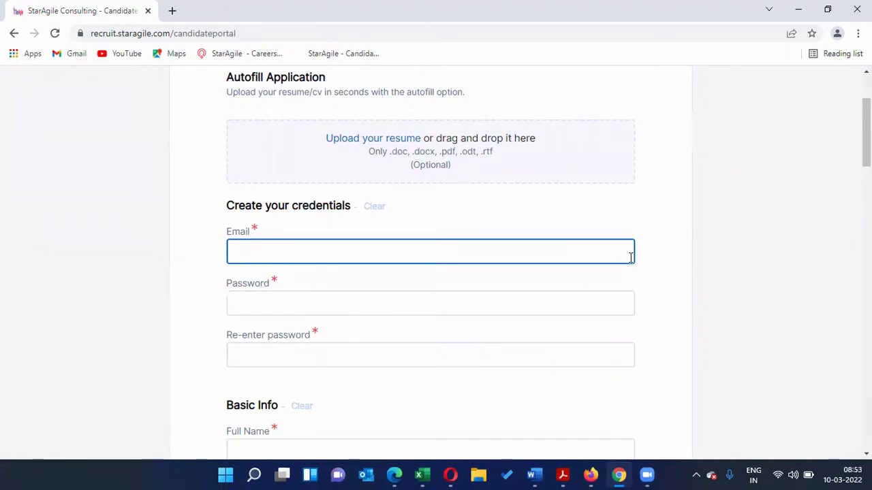
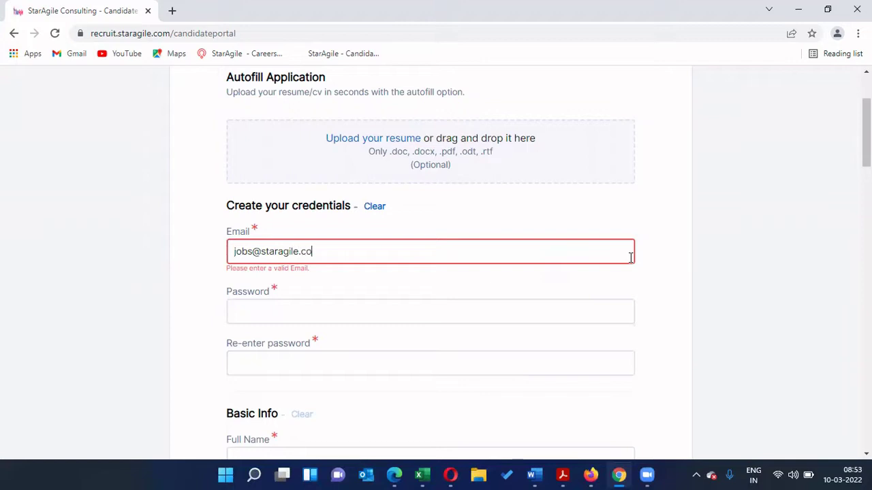
pyautogui.press('Tab')
pyautogui.write('******')
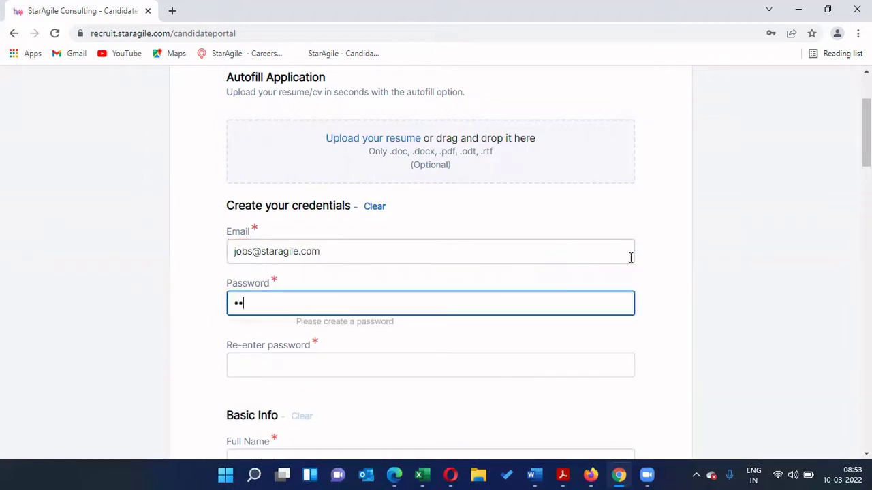
pyautogui.write('*******')
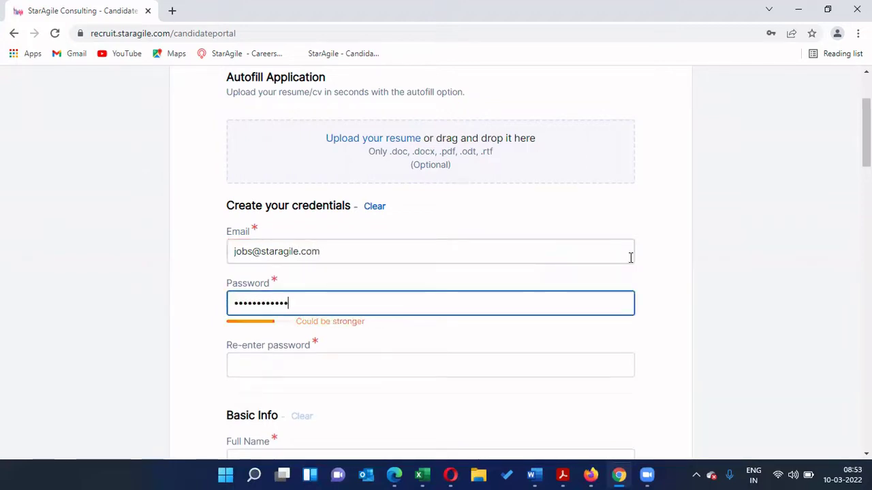
pyautogui.press('Tab')
pyautogui.write('********')
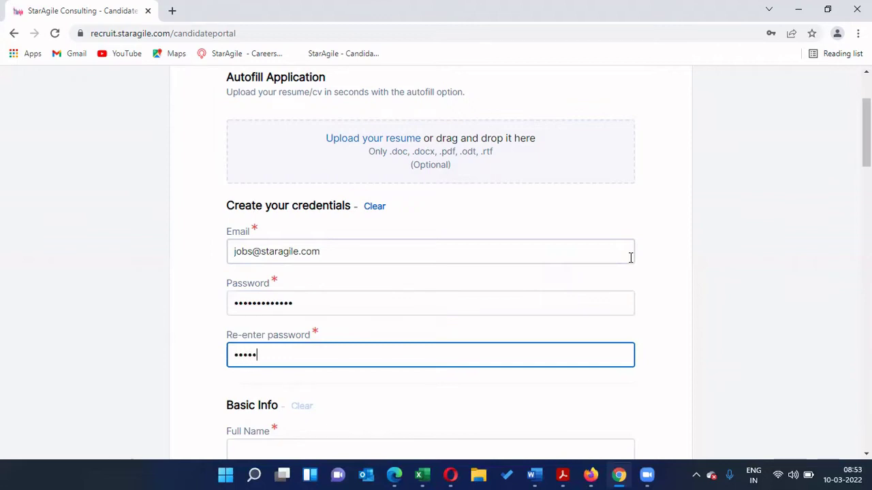
pyautogui.write('****')
# Step: Enter the candidate's first name in Full Name and set Gender to Male
pyautogui.scroll(-3, 450, 246)
pyautogui.click(365, 263)
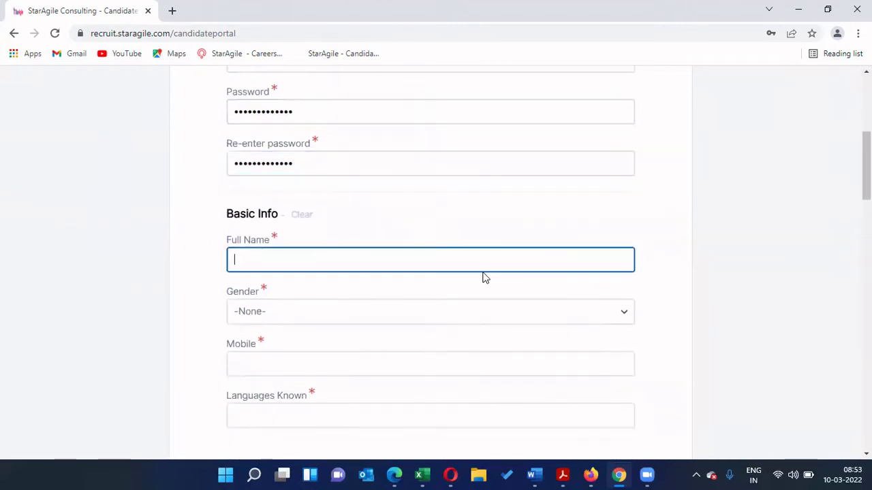
pyautogui.write('Andrew')
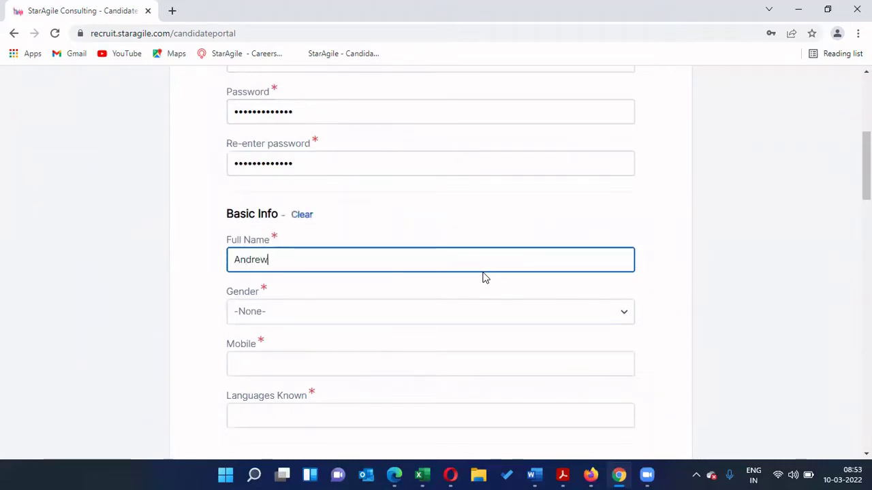
pyautogui.click(382, 322)
pyautogui.click(340, 365)
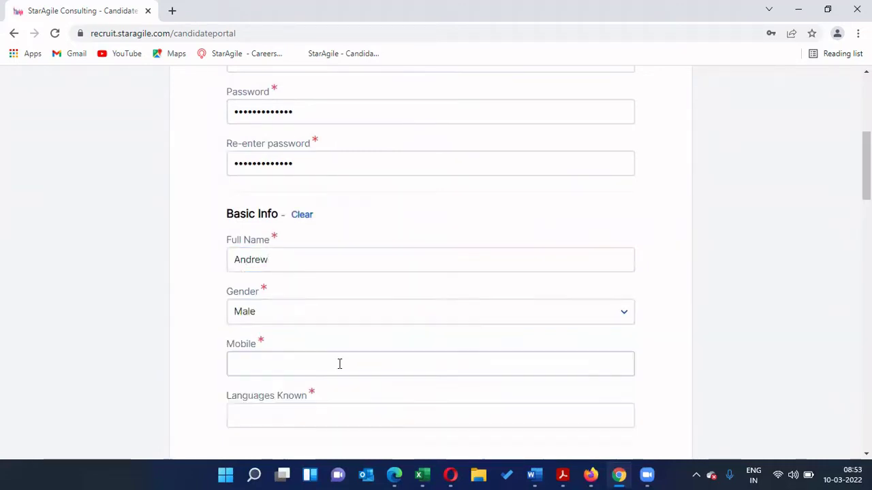
# Step: Fill in the candidate's mobile number and enter English under Languages Known
pyautogui.click(519, 366)
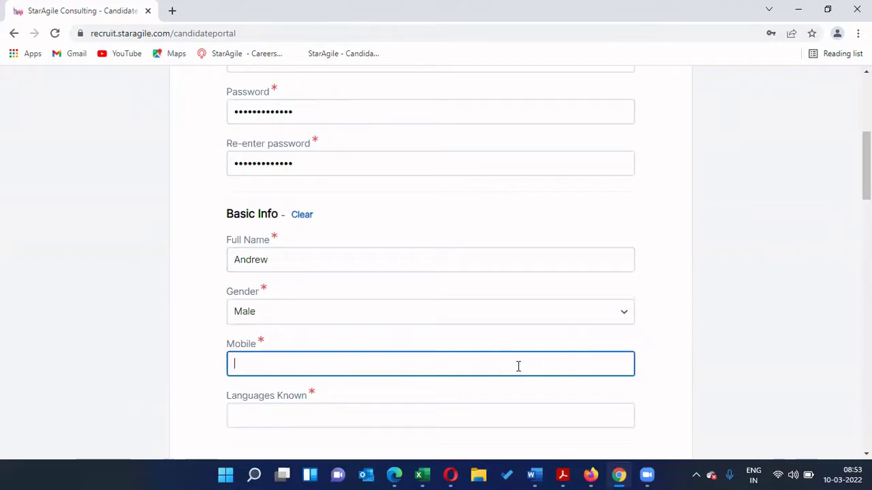
pyautogui.scroll(-2, 362, 291)
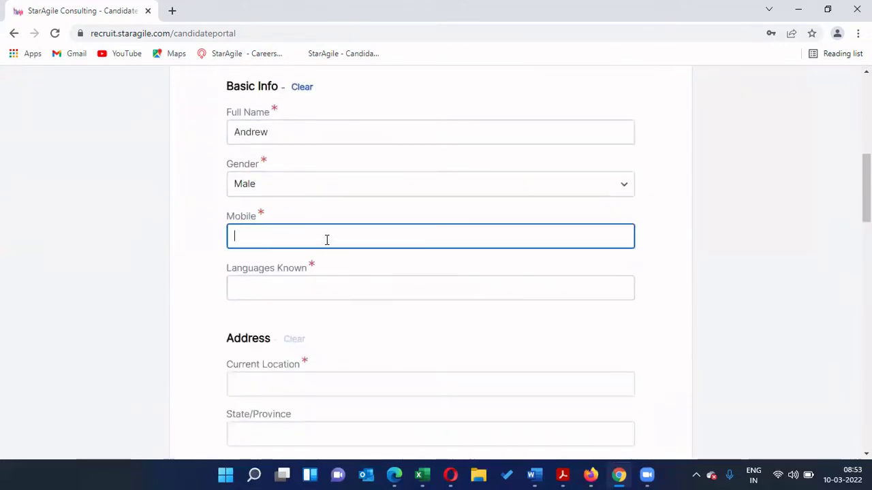
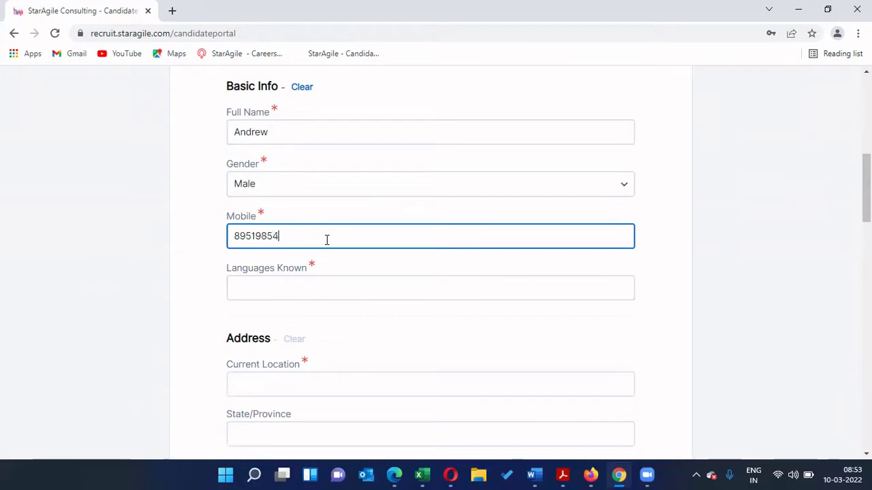
pyautogui.click(348, 287)
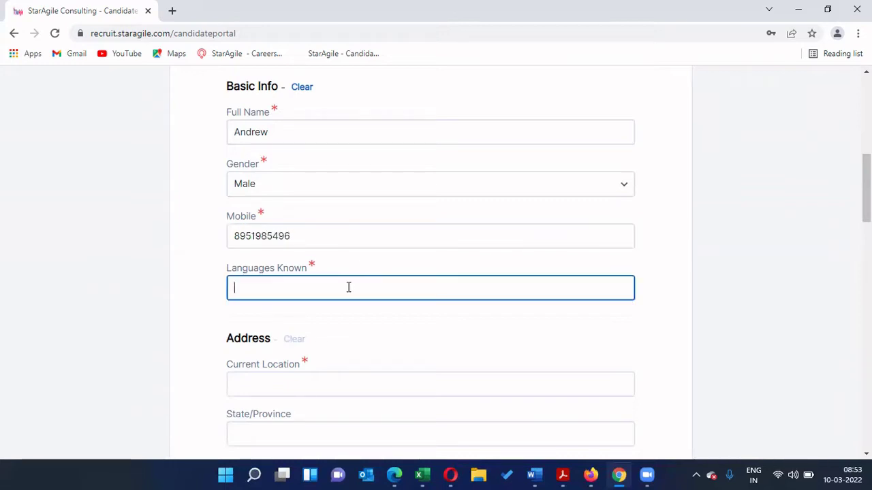
pyautogui.write('English,')
pyautogui.scroll(-1, 393, 312)
pyautogui.scroll(-1, 391, 312)
# Step: Type Bangalore in Current Location and pick Bangalore North to autofill Karnataka, 560001, India
pyautogui.click(504, 256)
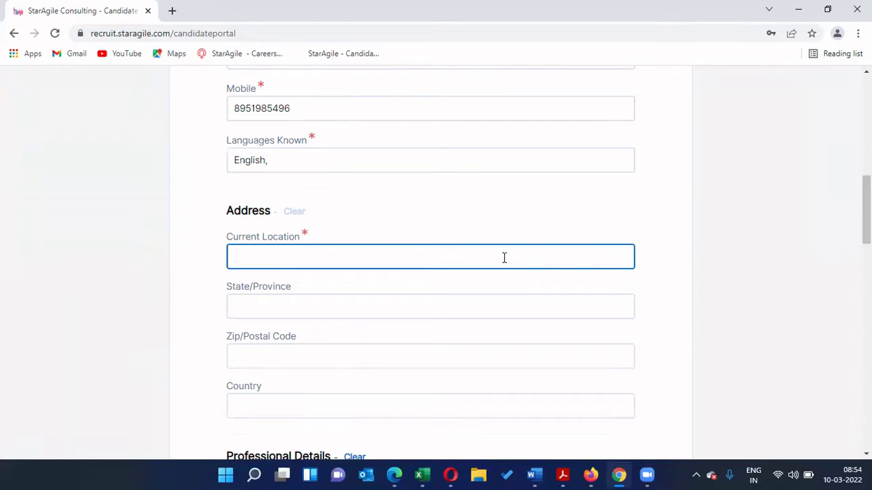
pyautogui.scroll(-1, 572, 223)
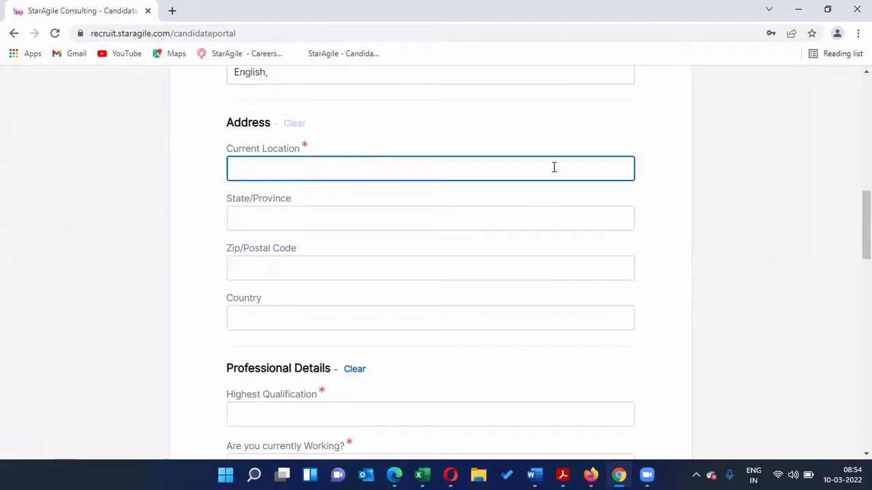
pyautogui.write('Bangal')
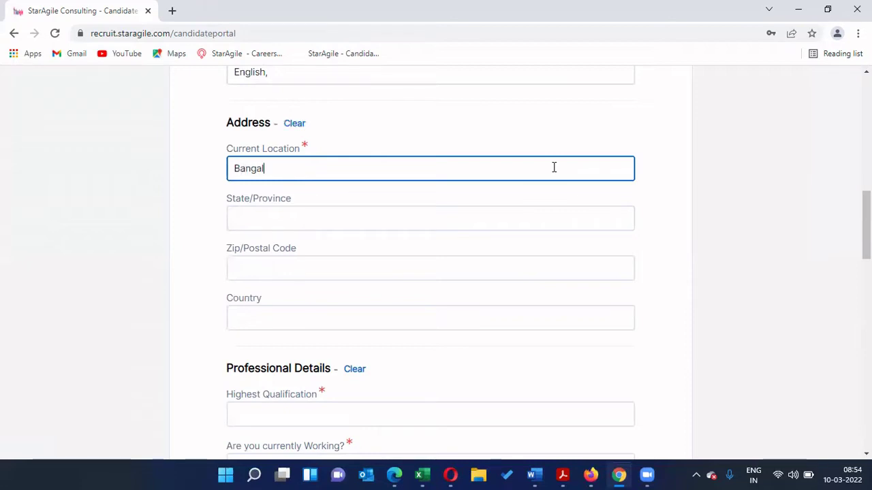
pyautogui.press('BackSpace')
pyautogui.press('BackSpace')
pyautogui.press('BackSpace')
pyautogui.press('BackSpace')
pyautogui.press('BackSpace')
pyautogui.press('BackSpace')
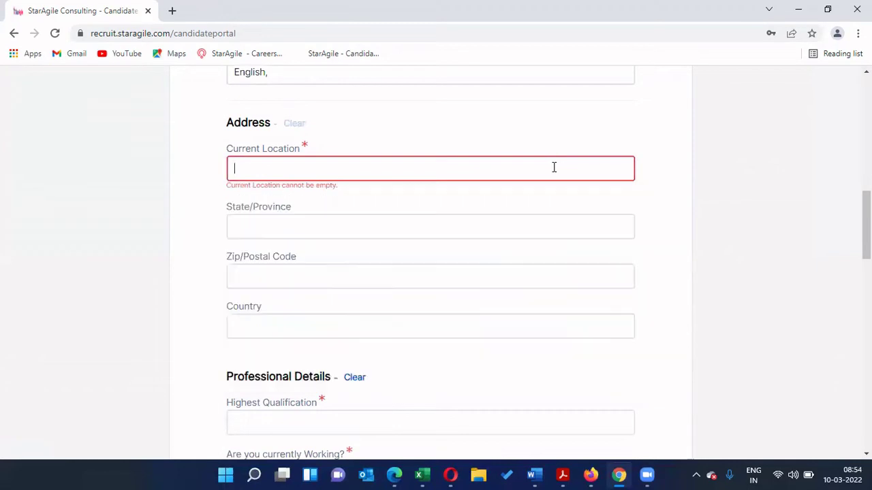
pyautogui.write('Bangalore')
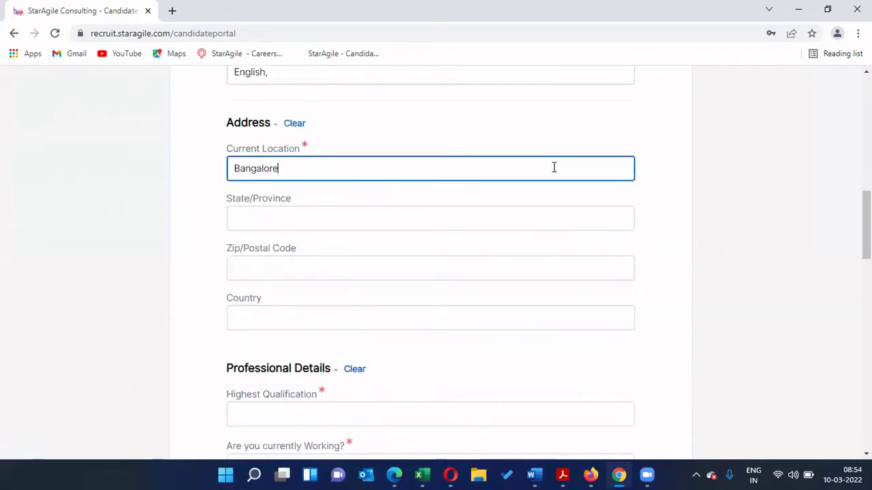
pyautogui.click(528, 200)
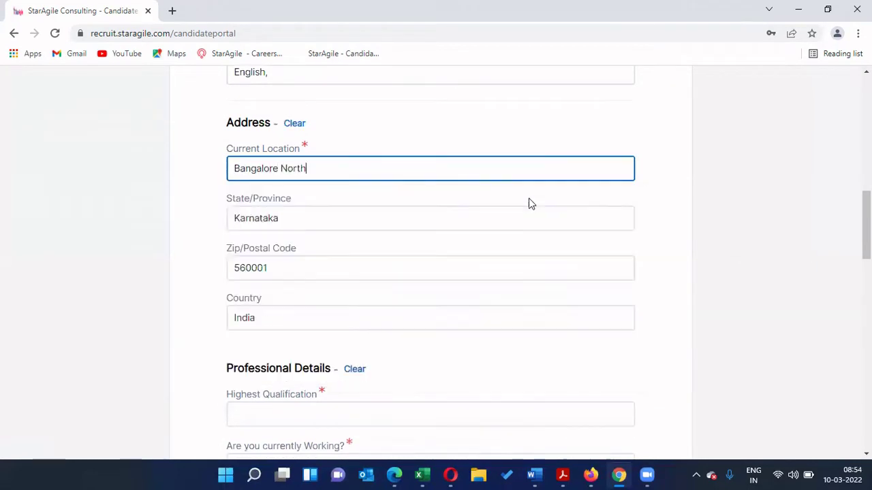
pyautogui.scroll(-1, 866, 232)
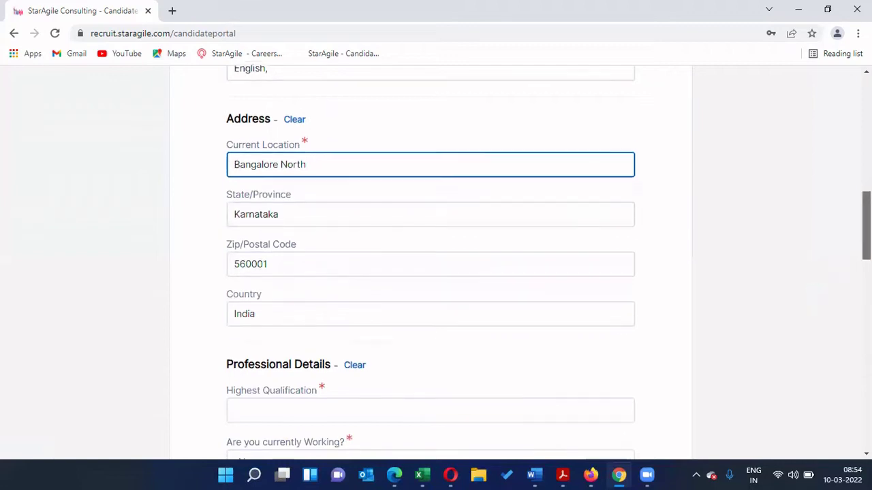
pyautogui.scroll(-1, 363, 292)
# Step: Enter MBA as the Highest Qualification
pyautogui.click(366, 275)
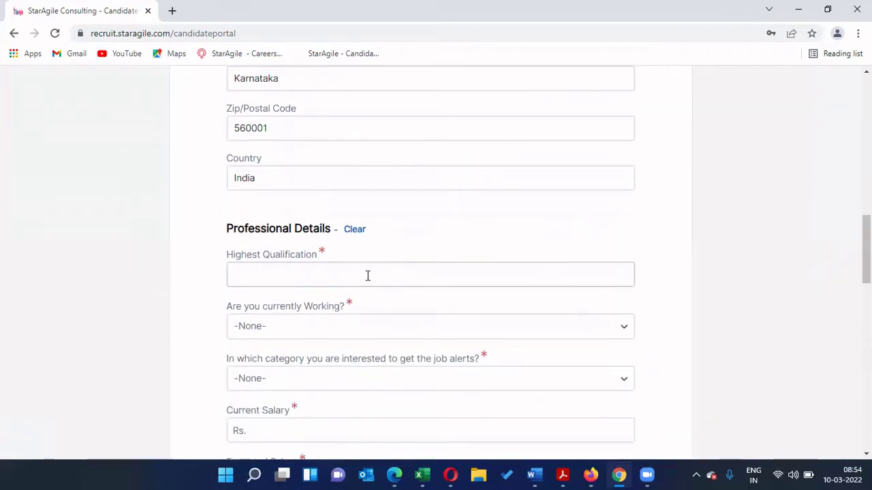
pyautogui.scroll(-1, 741, 271)
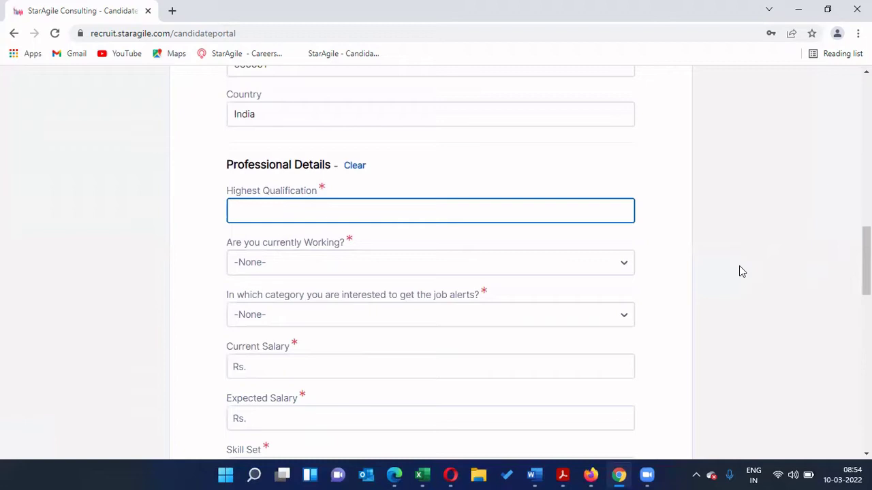
pyautogui.write('MBA')
pyautogui.click(741, 271)
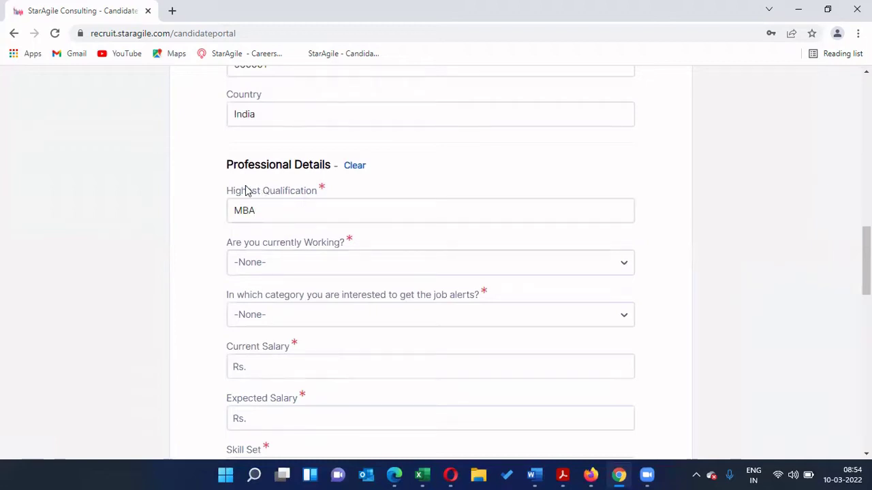
pyautogui.tripleClick(314, 188)
pyautogui.click(679, 202)
# Step: Answer Yes to 'Are you currently Working?'
pyautogui.scroll(-1, 314, 272)
pyautogui.click(330, 206)
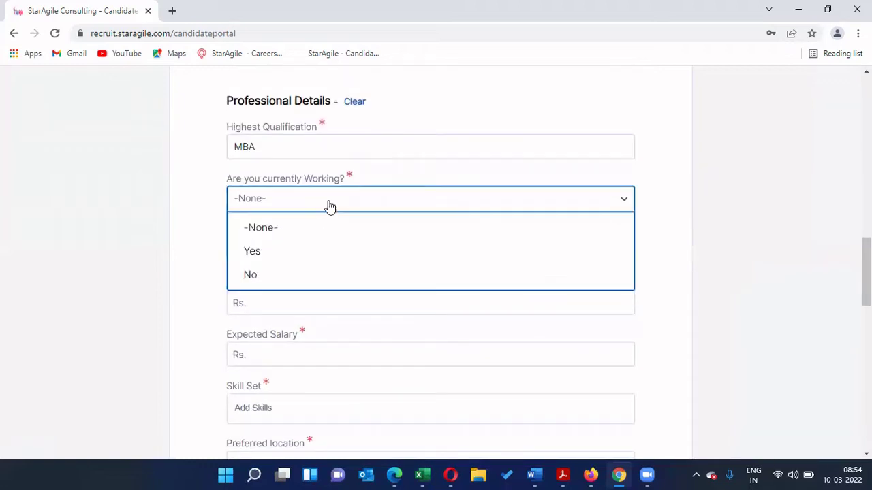
pyautogui.click(307, 253)
pyautogui.click(371, 206)
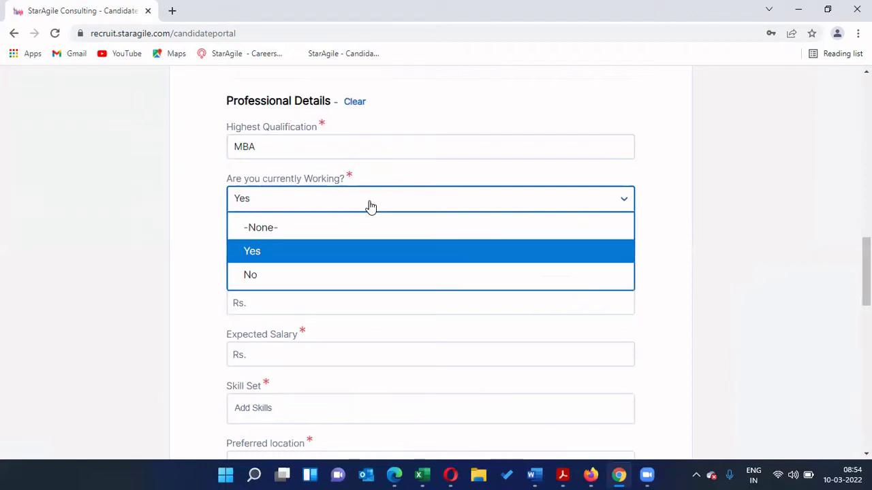
pyautogui.click(360, 262)
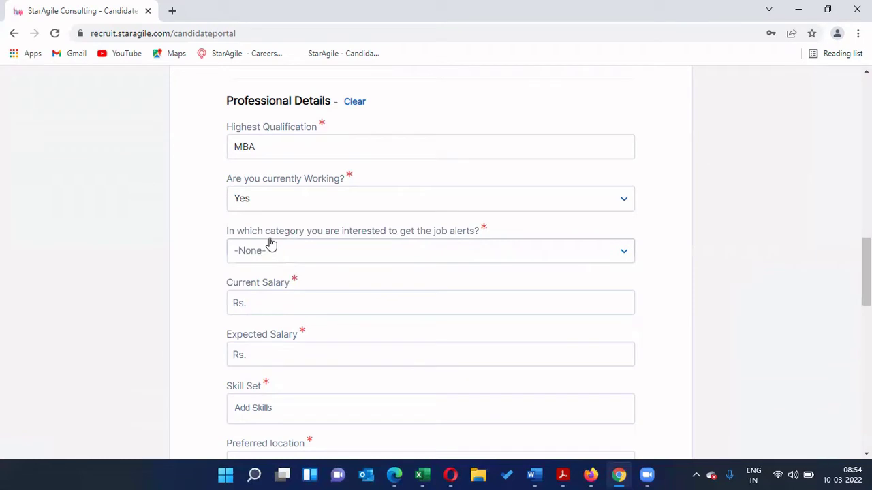
# Step: Choose Project Management as the job alerts category
pyautogui.click(594, 255)
pyautogui.scroll(-1, 865, 273)
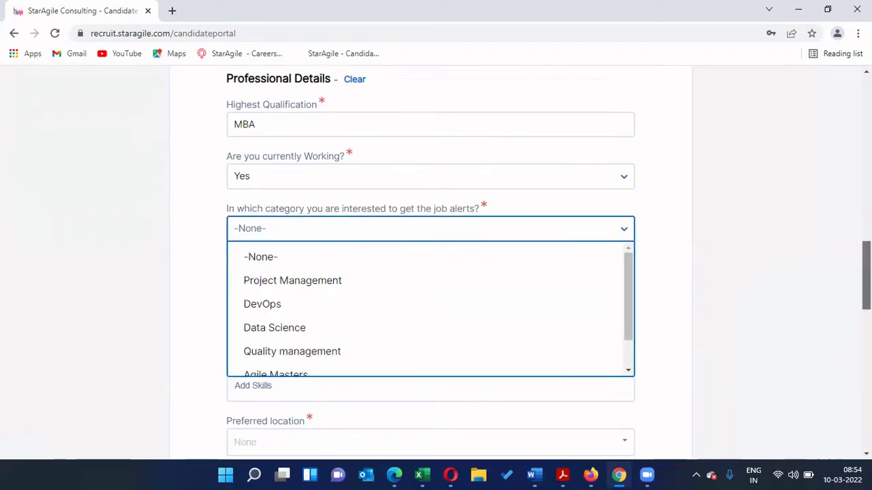
pyautogui.scroll(-2, 865, 272)
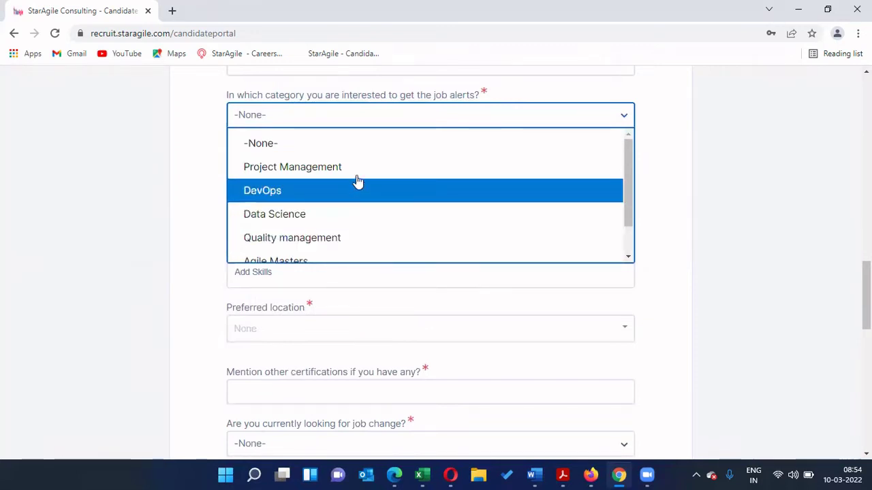
pyautogui.click(617, 166)
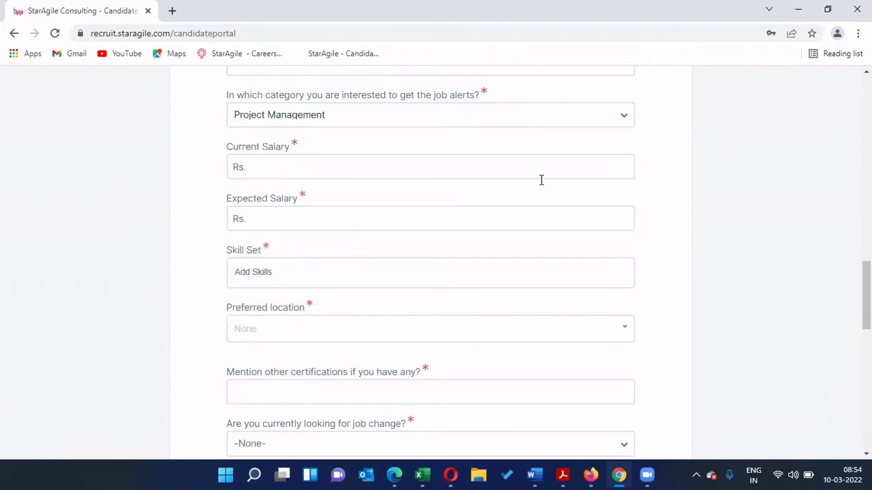
# Step: Enter 1500000 as Current Salary and 2000000 as Expected Salary
pyautogui.click(291, 166)
pyautogui.write('1500000')
pyautogui.click(361, 220)
pyautogui.write('2000000')
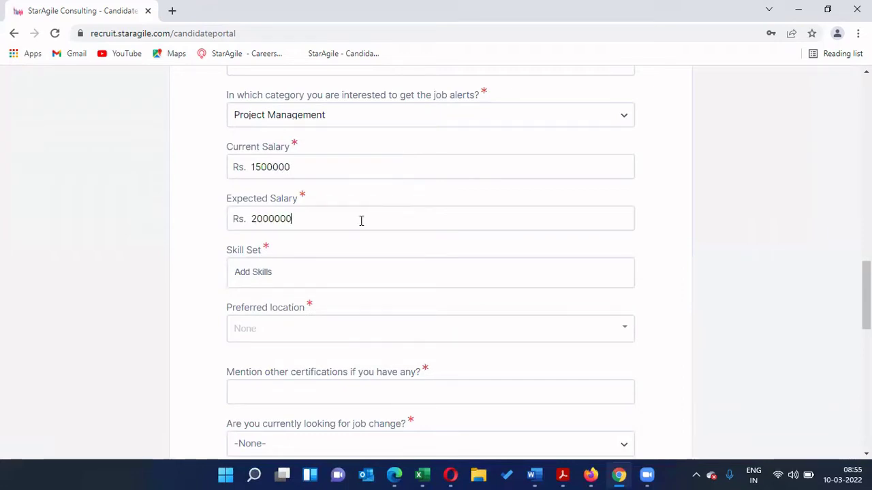
pyautogui.scroll(-1, 359, 220)
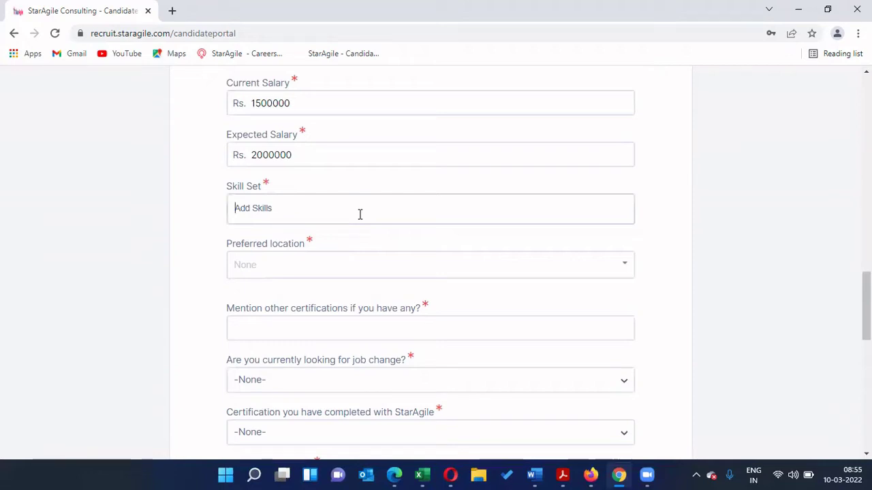
# Step: Add Management, python programming, c programming and C+ to the Skill Set
pyautogui.write('Mana')
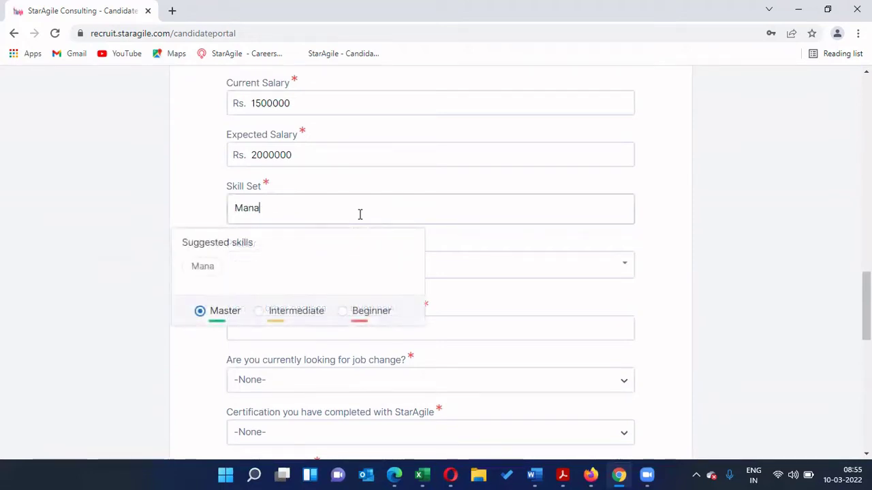
pyautogui.write('gement')
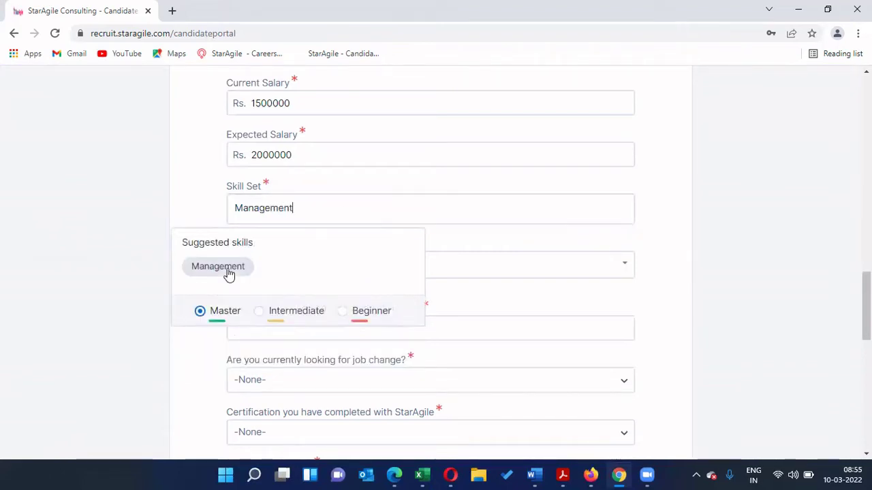
pyautogui.click(226, 267)
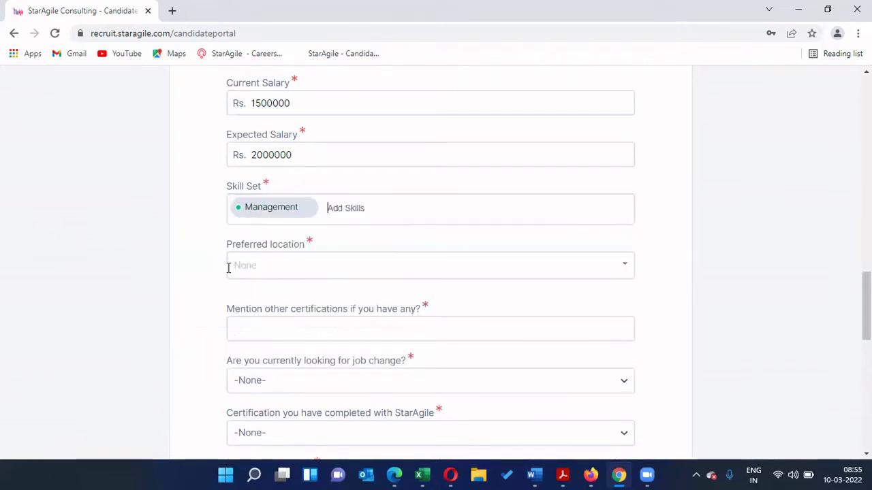
pyautogui.write('Pytho')
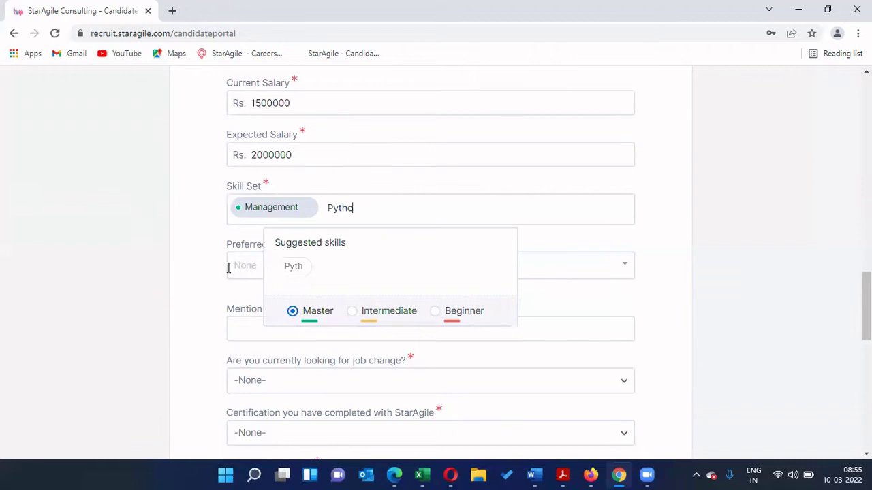
pyautogui.write('n')
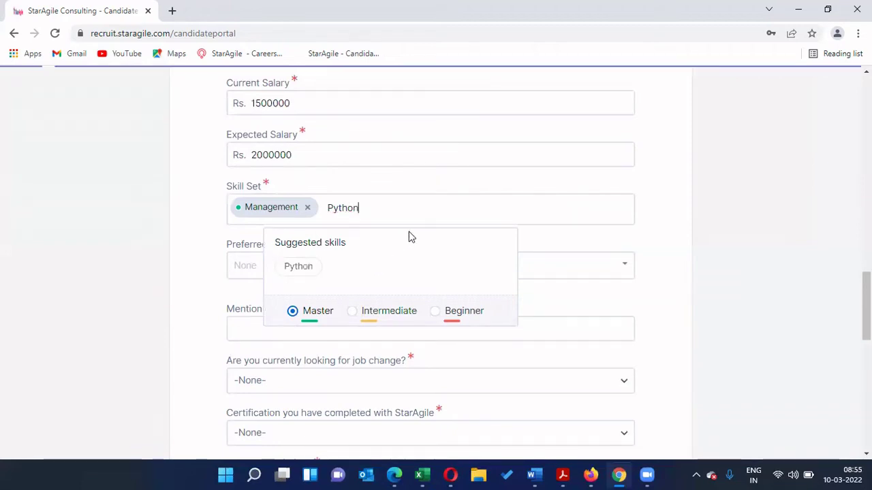
pyautogui.click(401, 267)
pyautogui.moveTo(516, 210); pyautogui.dragTo(452, 214)
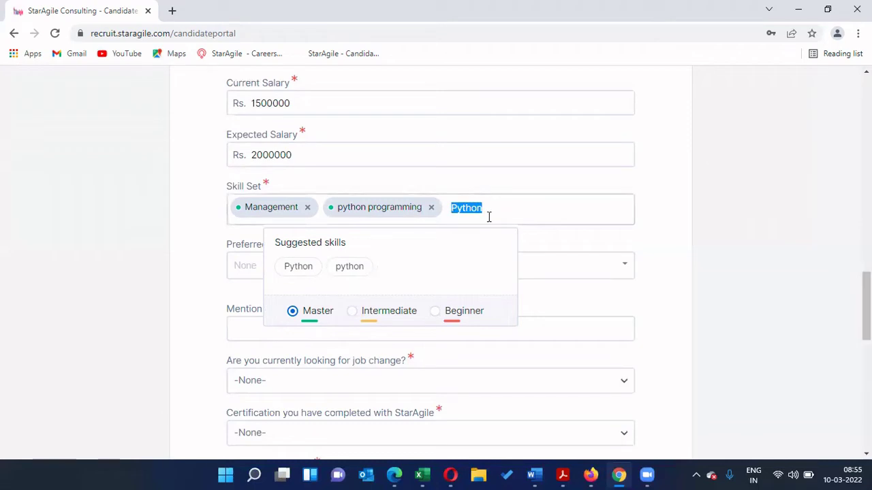
pyautogui.write('C')
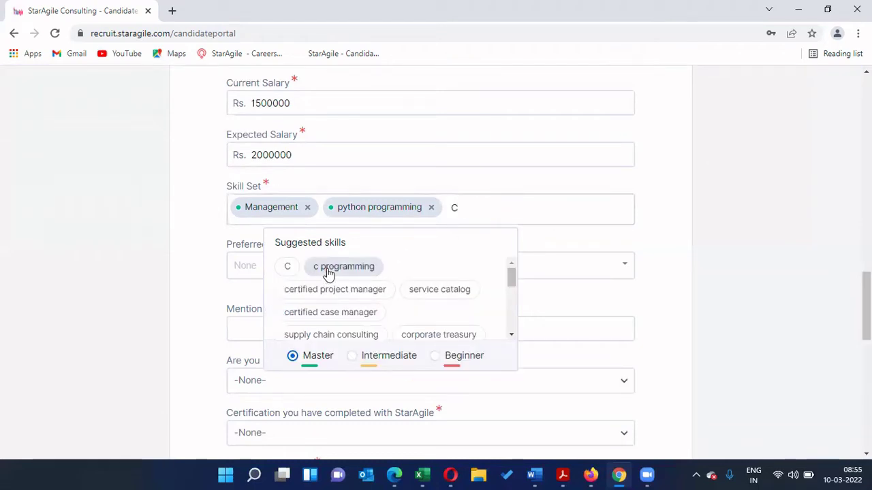
pyautogui.click(328, 269)
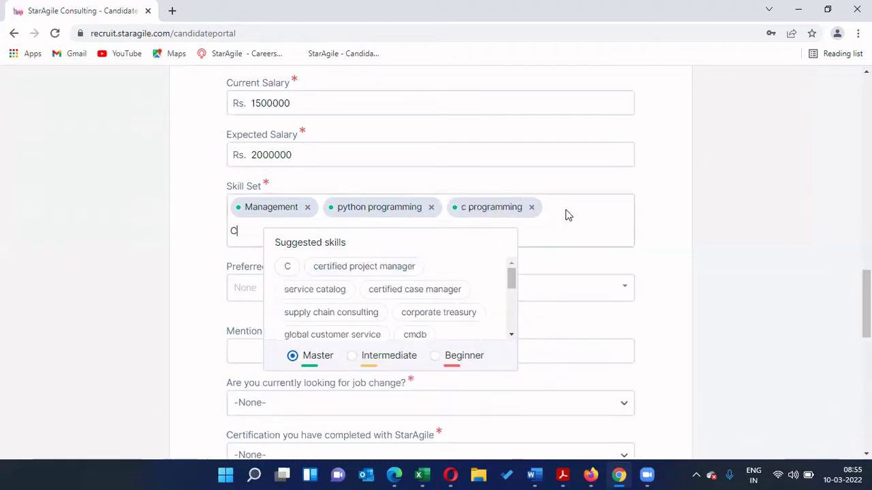
pyautogui.write('+')
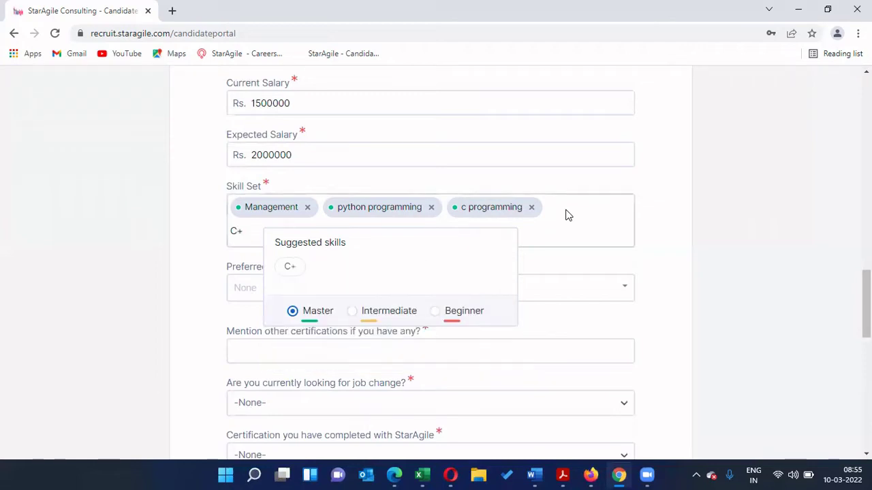
pyautogui.click(290, 270)
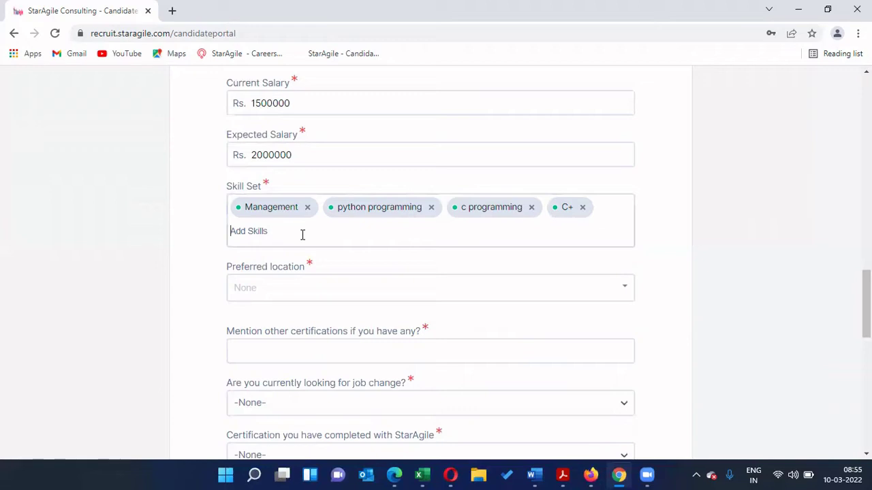
# Step: Add Tableau as a skill and clear the leftover unfinished 'Pe' skill text
pyautogui.scroll(-1, 302, 235)
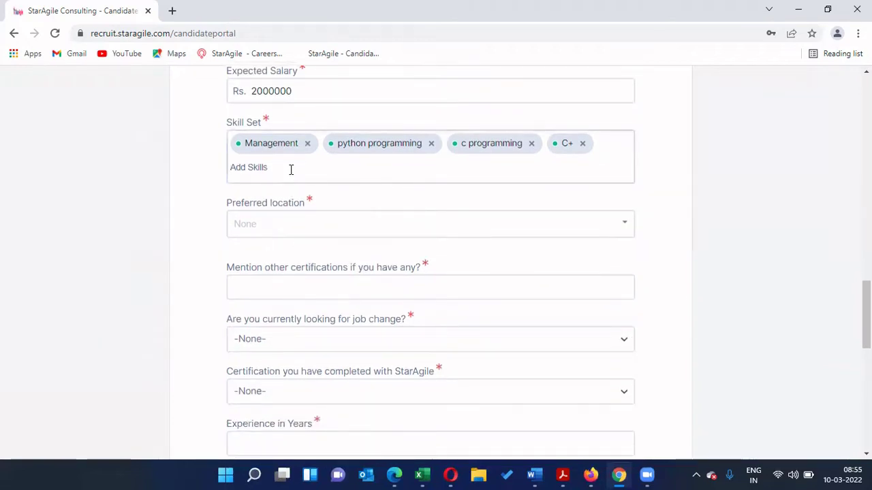
pyautogui.write('Tabea')
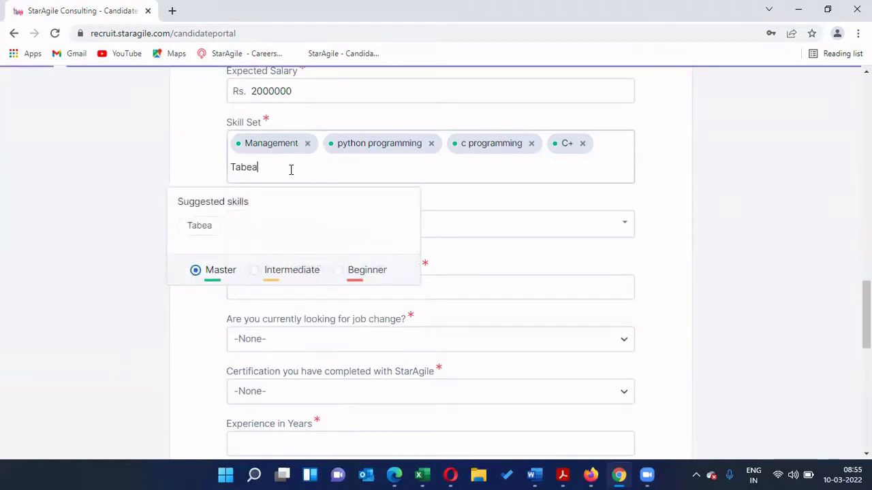
pyautogui.press('BackSpace')
pyautogui.press('BackSpace')
pyautogui.write('leau')
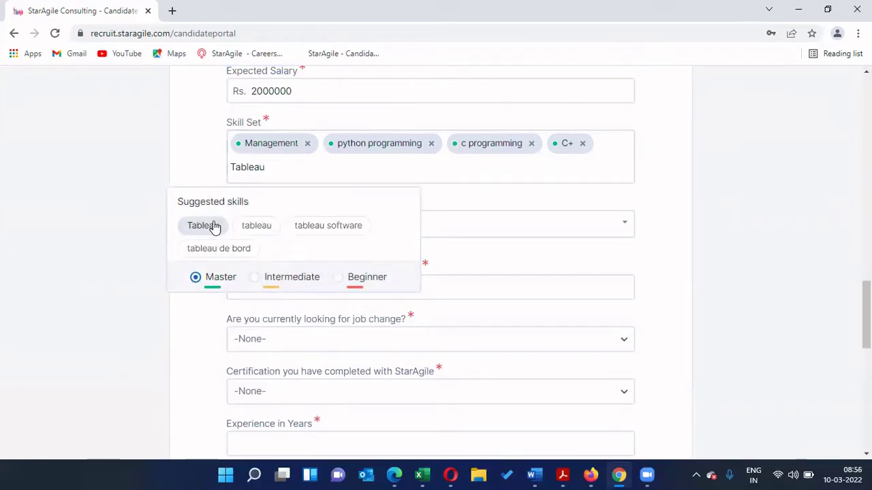
pyautogui.click(214, 225)
pyautogui.moveTo(356, 167); pyautogui.dragTo(312, 167)
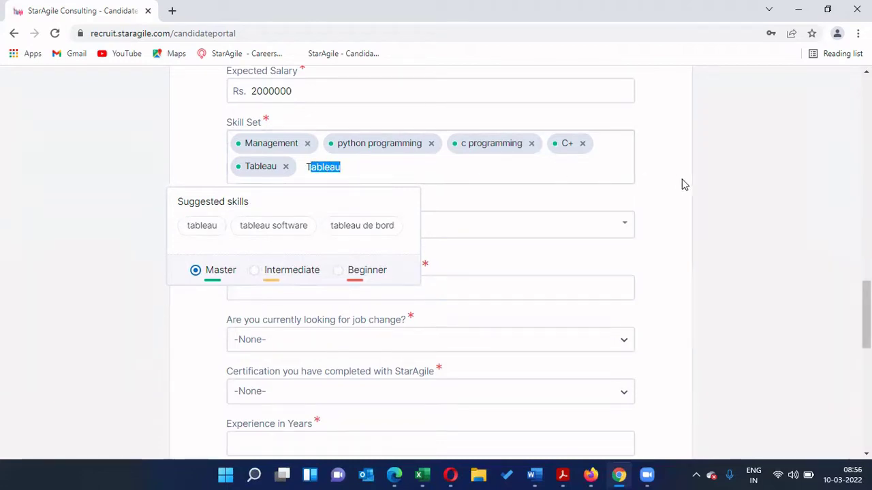
pyautogui.click(783, 182)
pyautogui.scroll(1, 783, 183)
pyautogui.scroll(3, 447, 171)
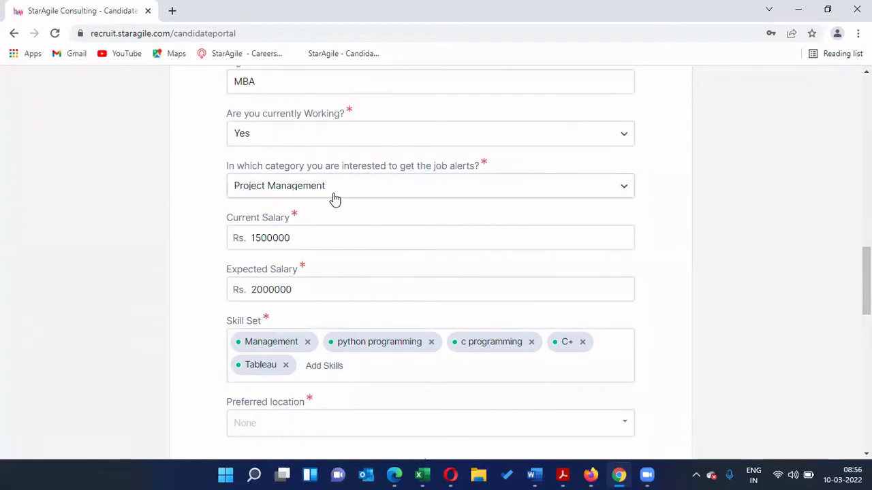
pyautogui.scroll(-1, 346, 192)
pyautogui.scroll(-2, 346, 191)
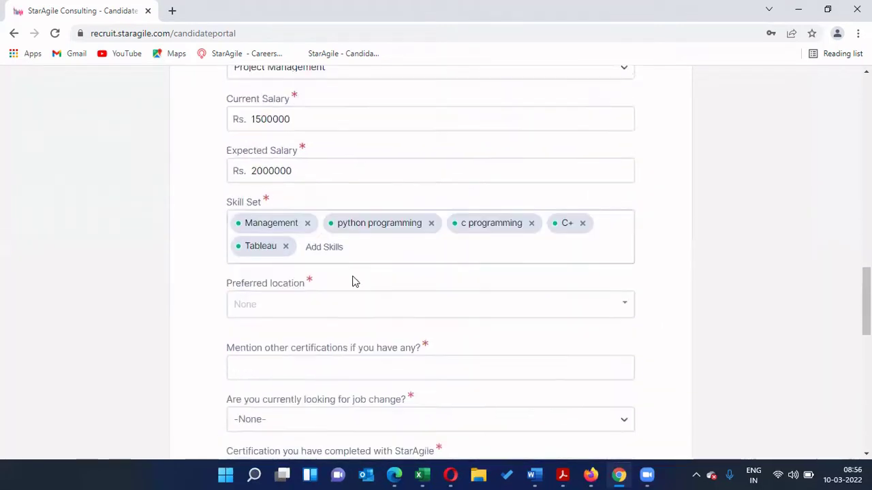
pyautogui.write('Pe')
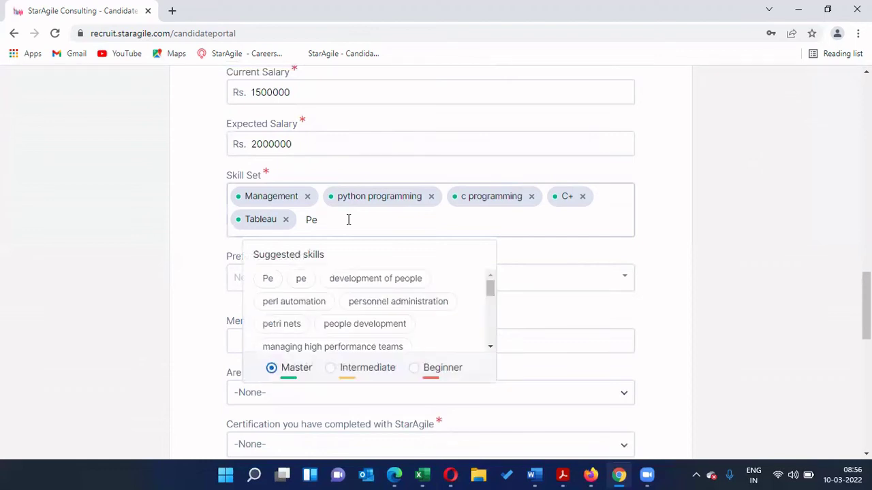
pyautogui.press('BackSpace')
pyautogui.press('BackSpace')
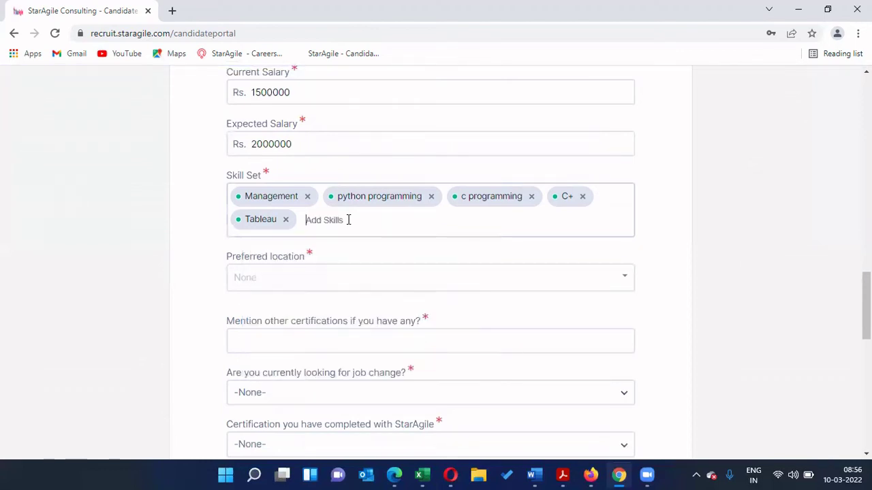
# Step: Select Agartala, Agra, Ahmednagar and Akola as preferred locations, then close the city list
pyautogui.scroll(-1, 679, 246)
pyautogui.click(358, 209)
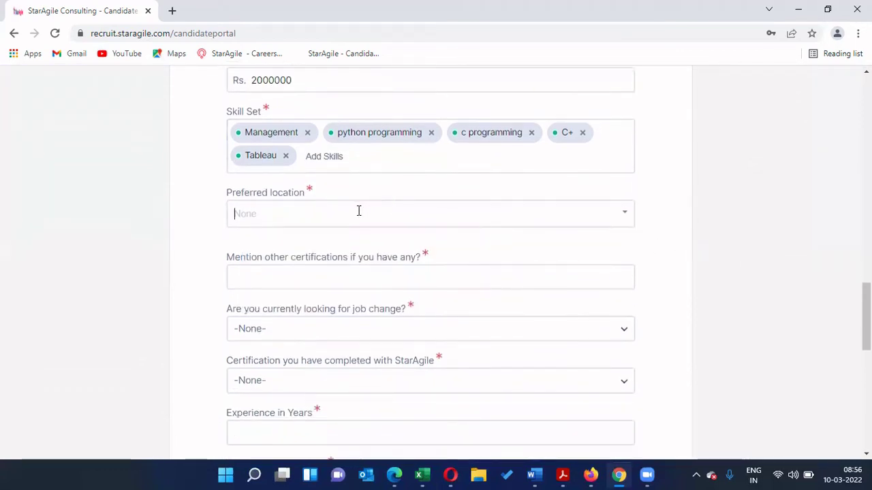
pyautogui.click(618, 207)
pyautogui.click(384, 270)
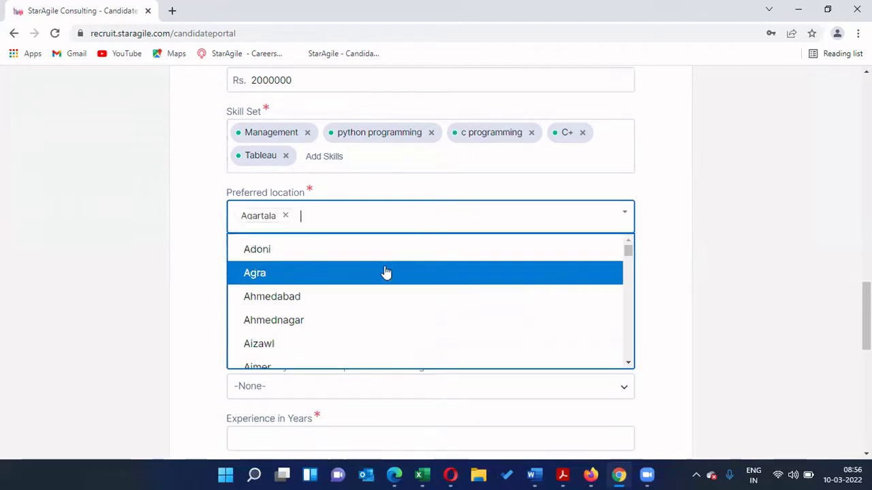
pyautogui.click(385, 282)
pyautogui.click(384, 304)
pyautogui.click(381, 336)
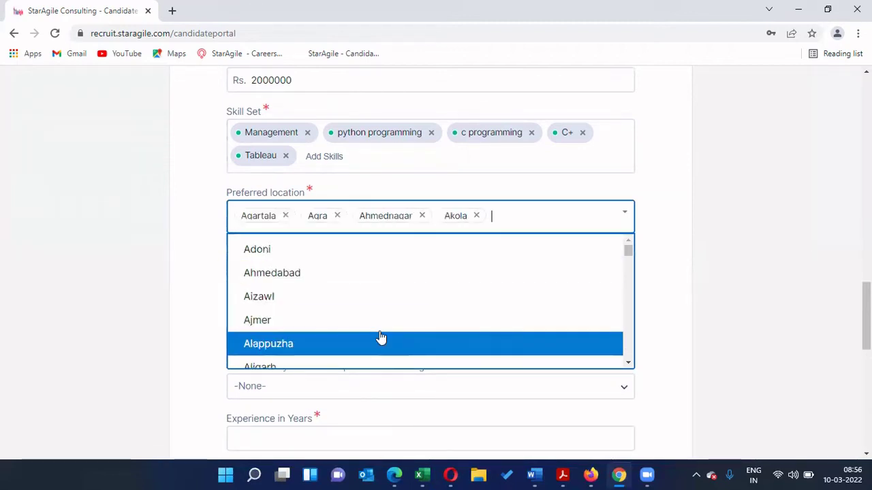
pyautogui.click(746, 277)
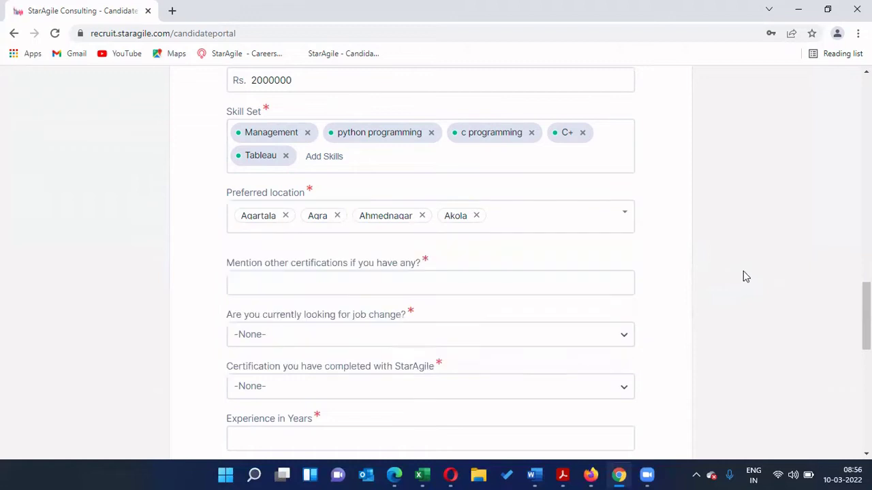
pyautogui.moveTo(865, 314); pyautogui.dragTo(866, 314)
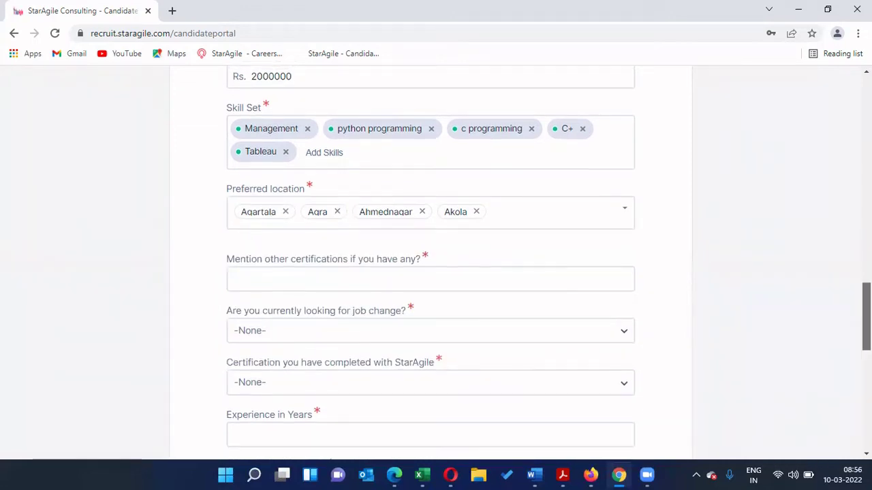
pyautogui.moveTo(865, 314); pyautogui.dragTo(866, 317)
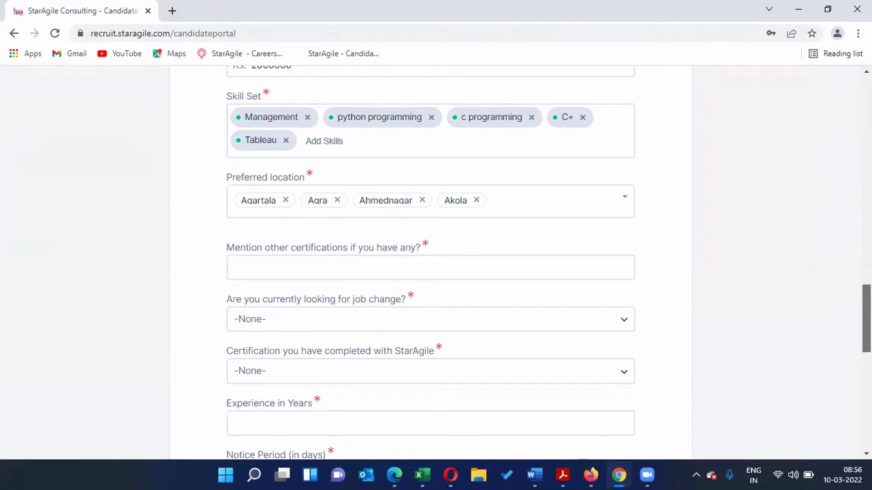
pyautogui.scroll(-1, 436, 259)
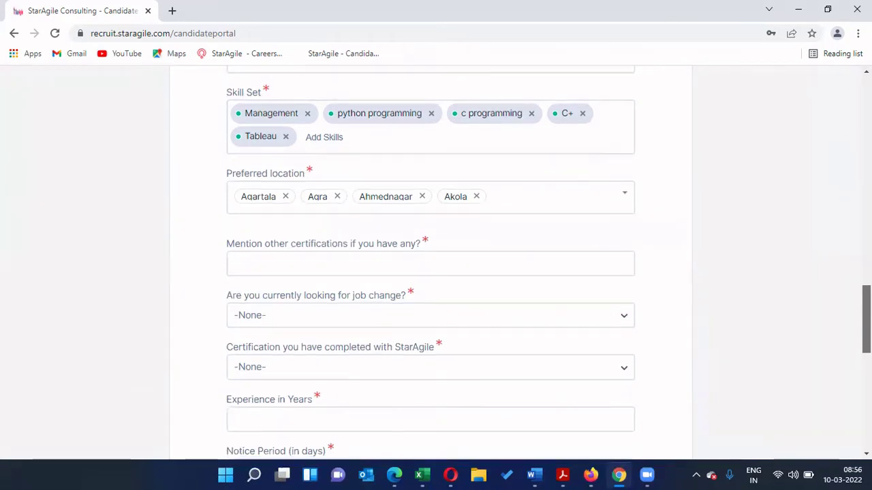
pyautogui.scroll(-2, 436, 259)
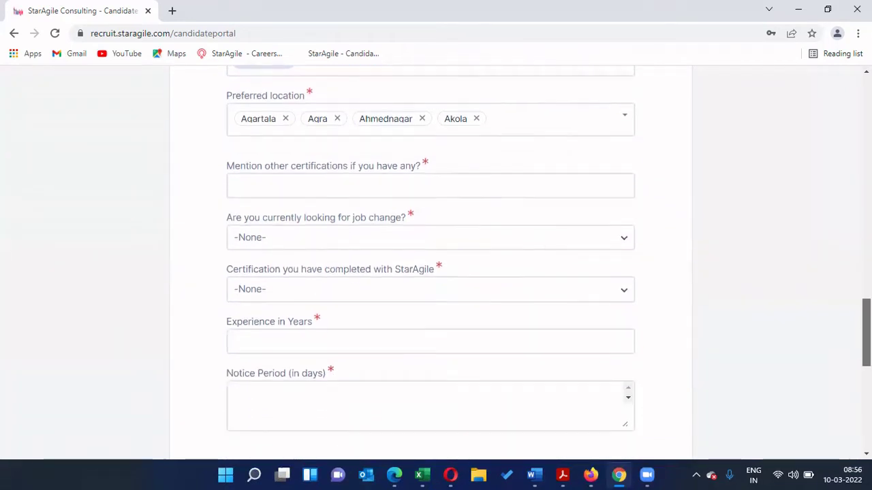
# Step: Type 'Diploma in Management, Scrum Certification, Certificate in Data Science with R' into other certifications
pyautogui.click(383, 188)
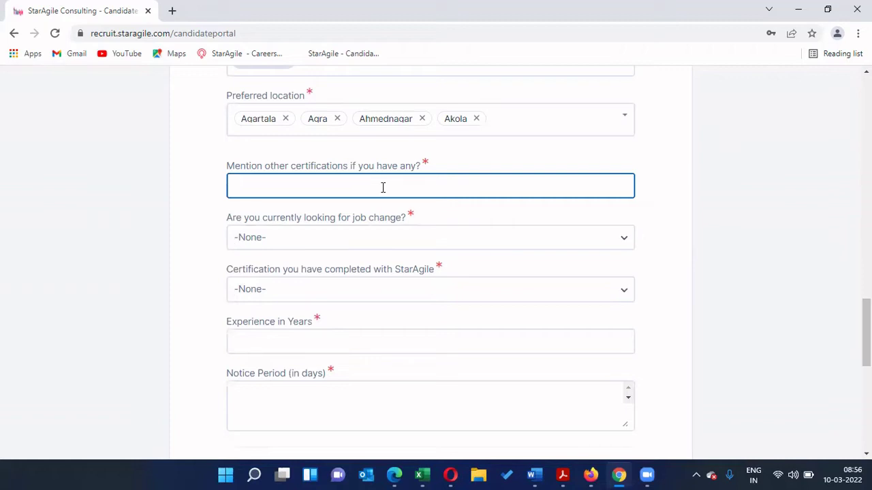
pyautogui.write('Diploma ')
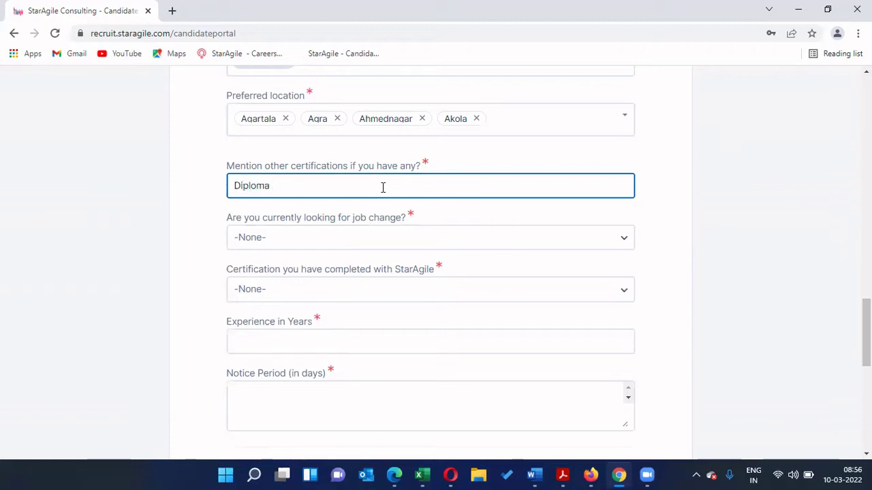
pyautogui.write('in Mana')
pyautogui.press('BackSpace')
pyautogui.write('na')
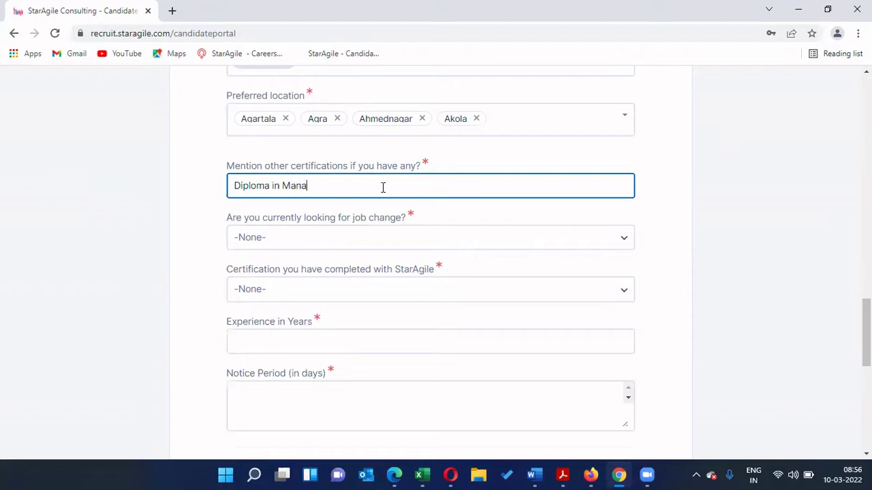
pyautogui.write('gement, Scrum Certifica')
pyautogui.press('BackSpace')
pyautogui.press('BackSpace')
pyautogui.write('cation, ')
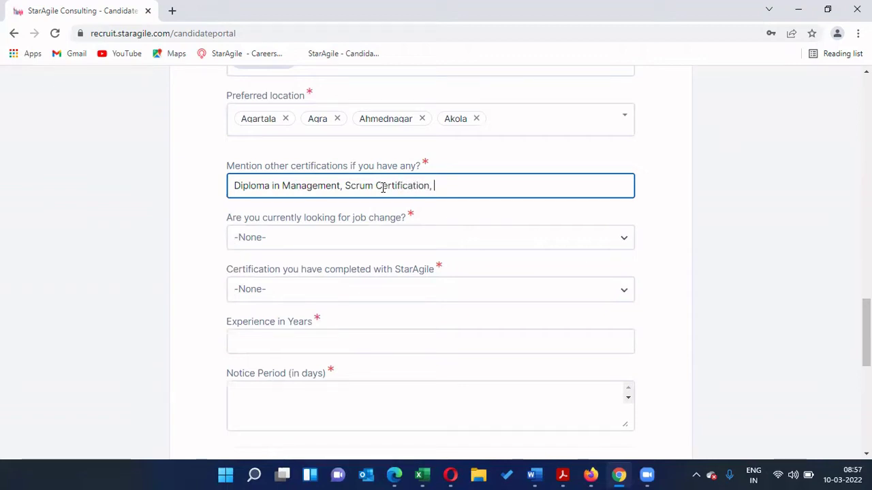
pyautogui.write('D')
pyautogui.write('erti')
pyautogui.write('fica')
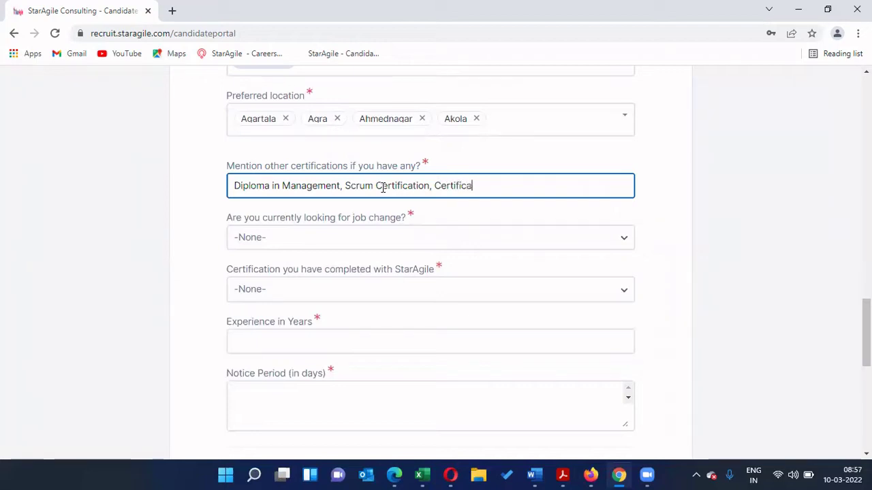
pyautogui.write('te in Data S')
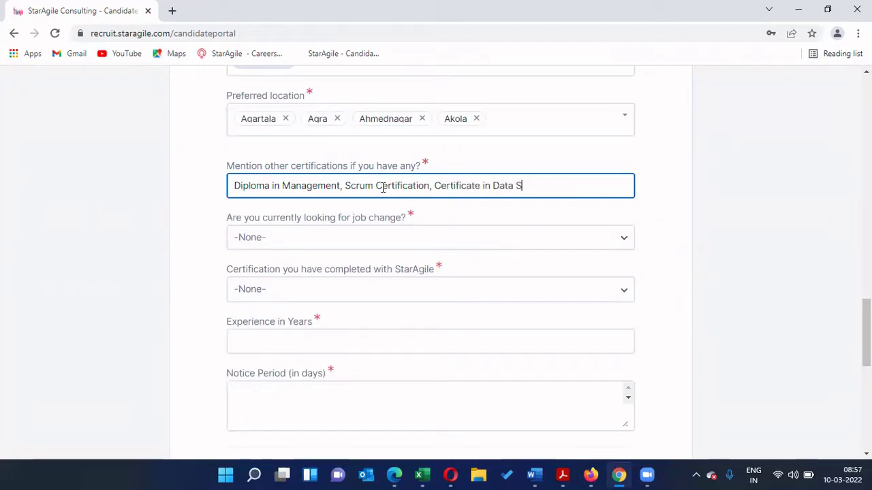
pyautogui.write('cience us')
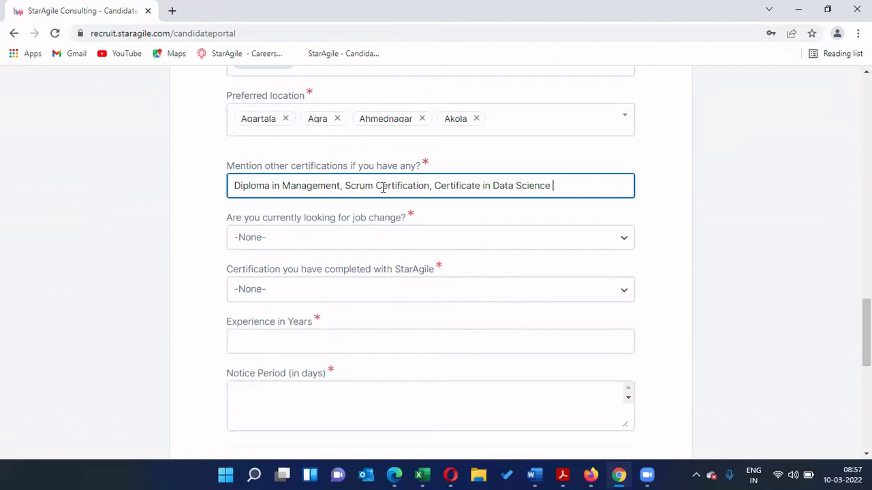
pyautogui.press('BackSpace')
pyautogui.press('BackSpace')
pyautogui.write('with R')
# Step: Answer Yes to 'Are you currently looking for job change?'
pyautogui.scroll(-1, 495, 208)
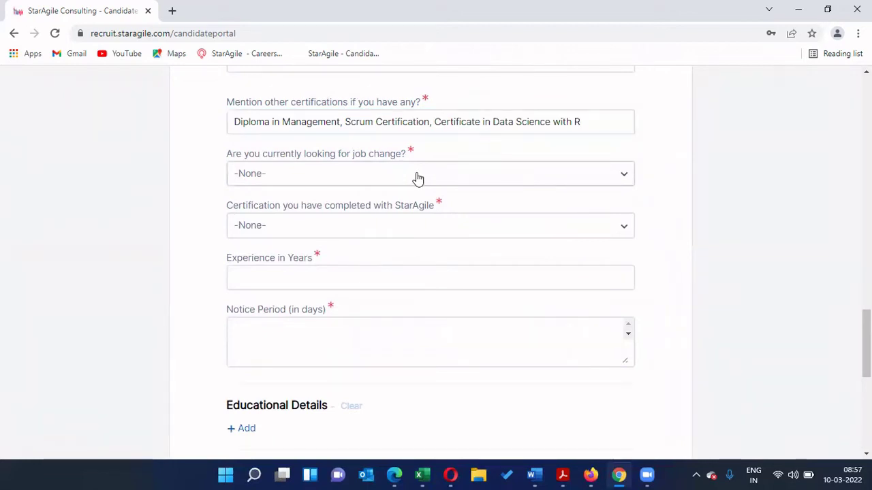
pyautogui.click(417, 179)
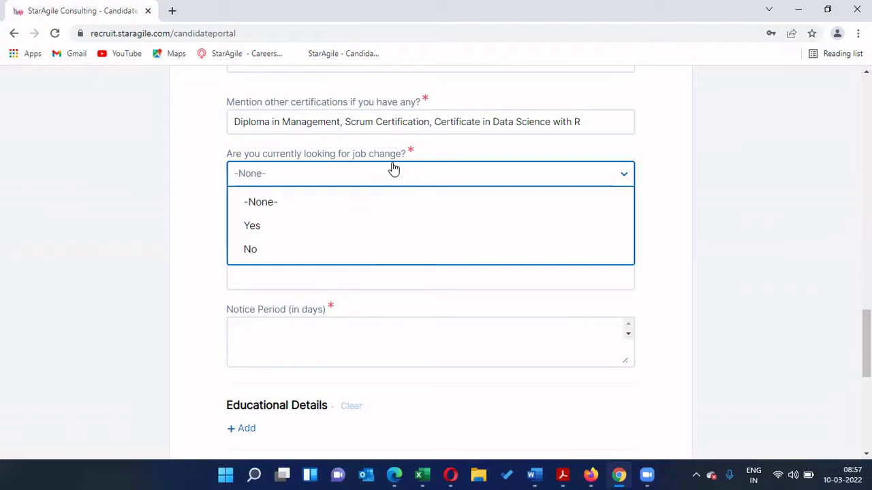
pyautogui.click(363, 232)
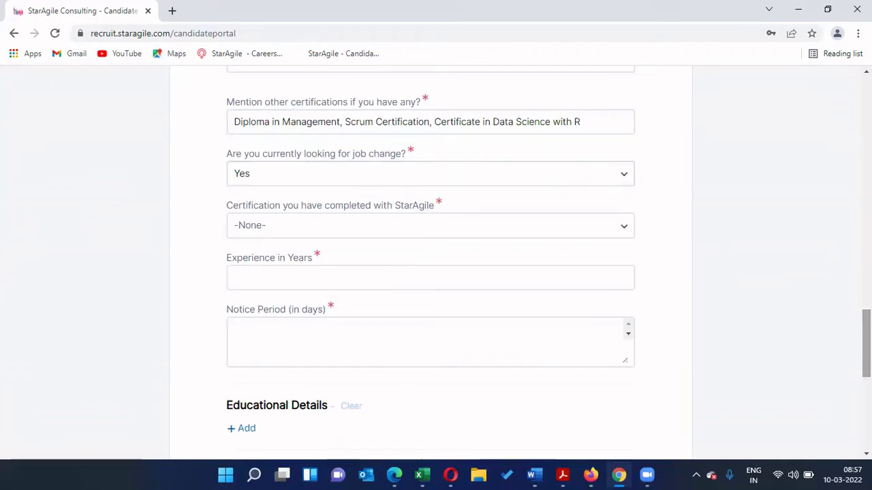
pyautogui.scroll(-1, 866, 344)
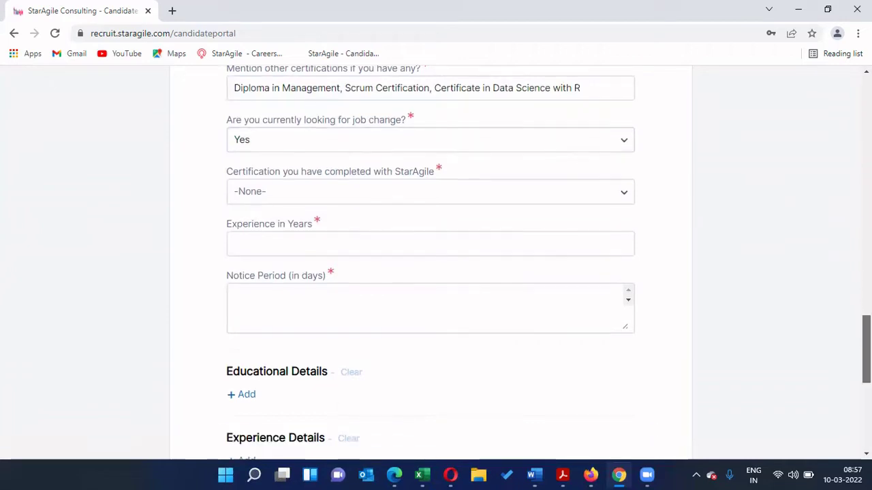
# Step: Choose Certified Scrum Master under 'Certification you have completed with StarAgile'
pyautogui.click(419, 197)
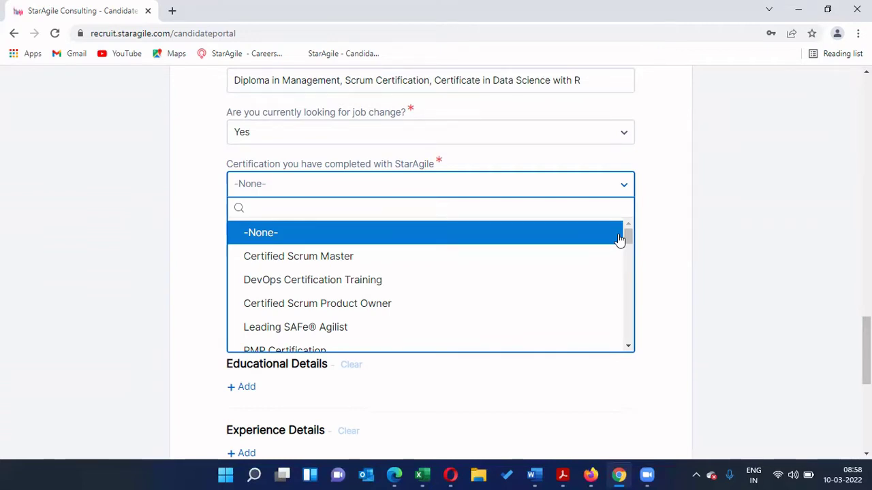
pyautogui.click(604, 255)
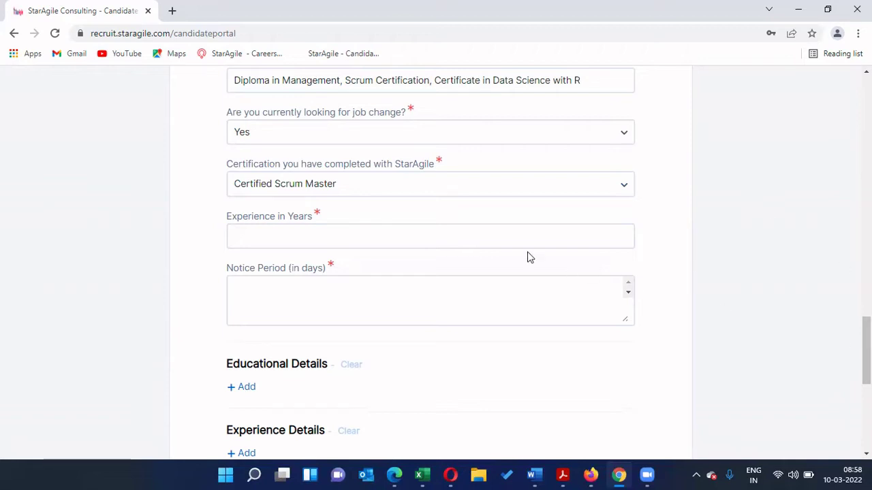
# Step: Enter 15 in Experience in Years and 30 days in Notice Period (in days)
pyautogui.click(469, 236)
pyautogui.scroll(-1, 849, 335)
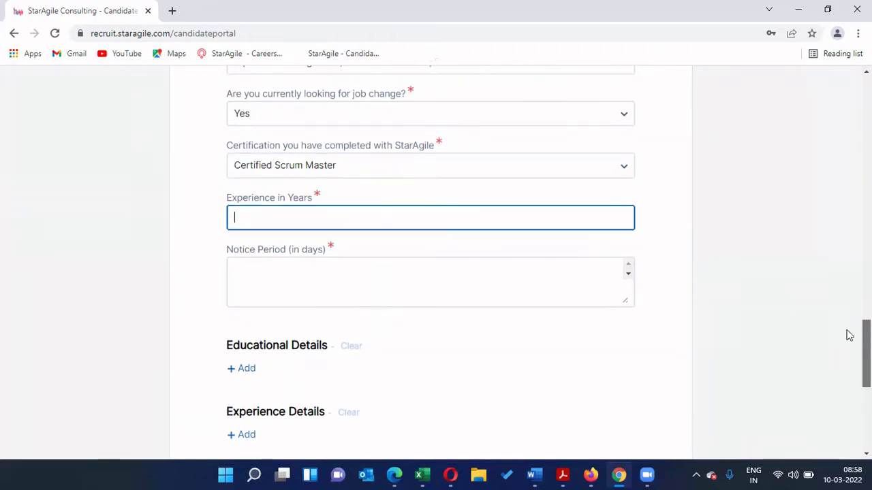
pyautogui.write('15')
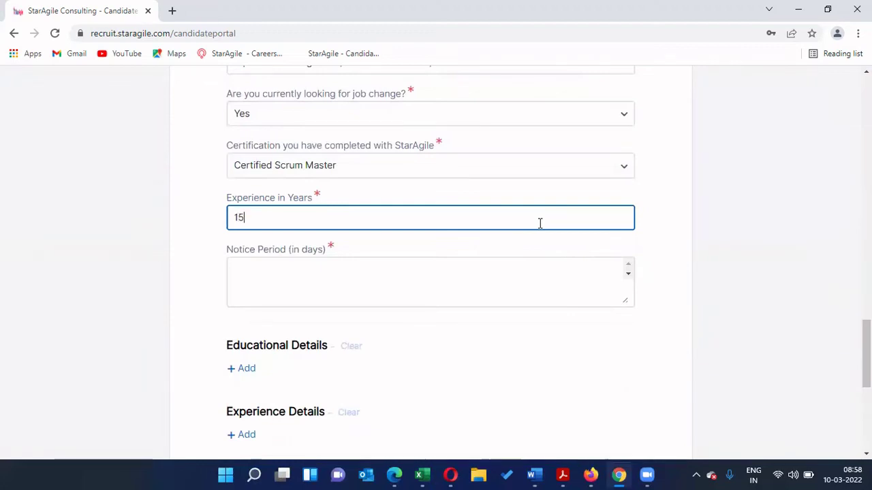
pyautogui.scroll(-1, 491, 238)
pyautogui.click(419, 209)
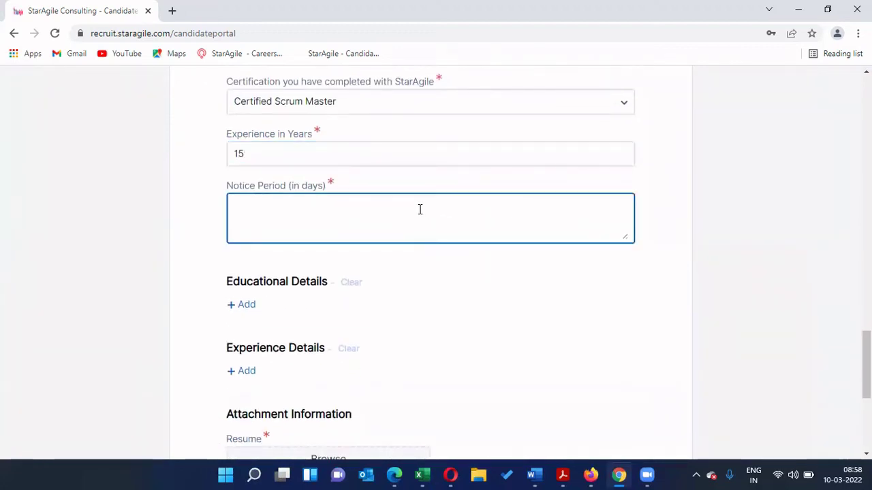
pyautogui.write('30 days')
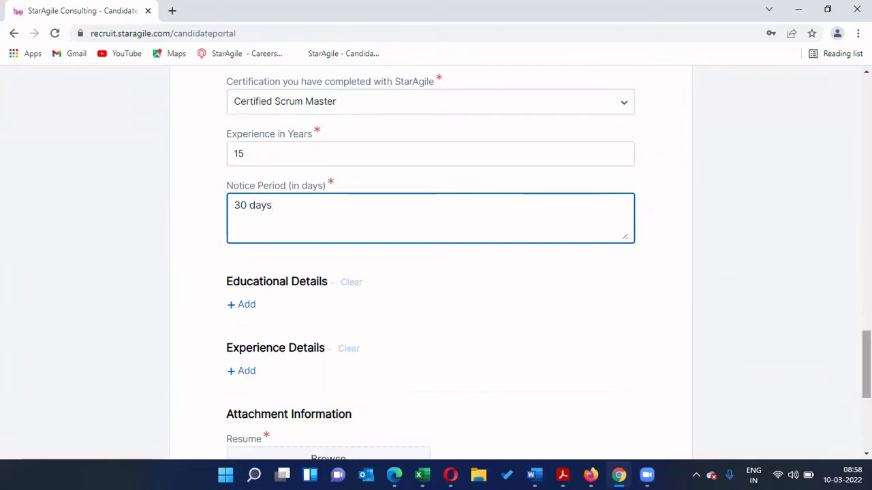
pyautogui.scroll(-1, 866, 368)
pyautogui.scroll(-1, 867, 368)
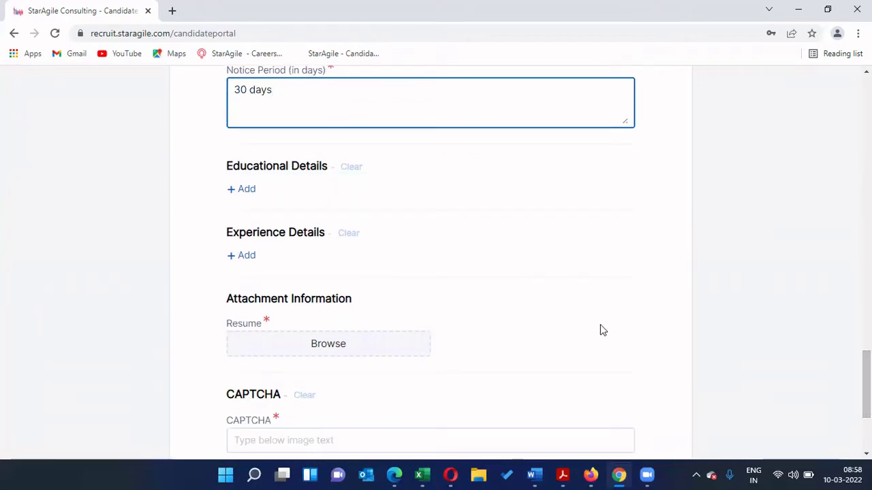
# Step: Add an education entry with institute St. Joseph's, department Management and degree MBA
pyautogui.click(256, 196)
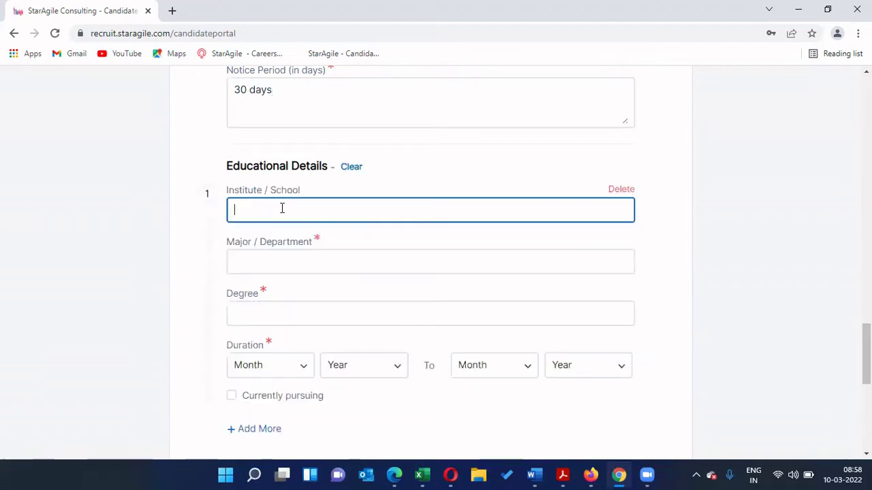
pyautogui.click(616, 192)
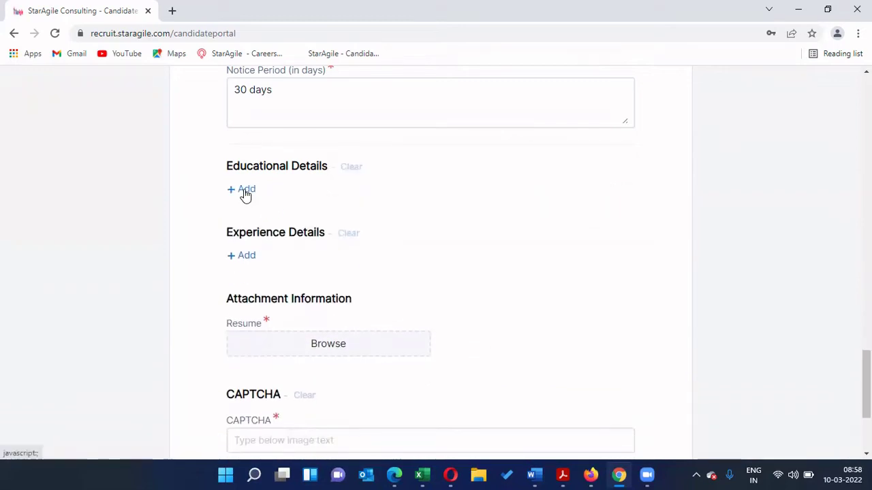
pyautogui.click(245, 193)
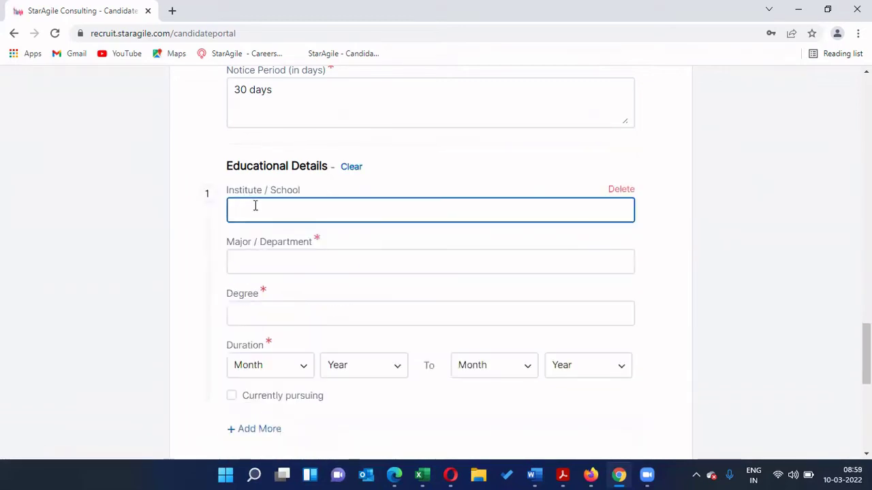
pyautogui.write("St. Joseph's")
pyautogui.scroll(-1, 279, 208)
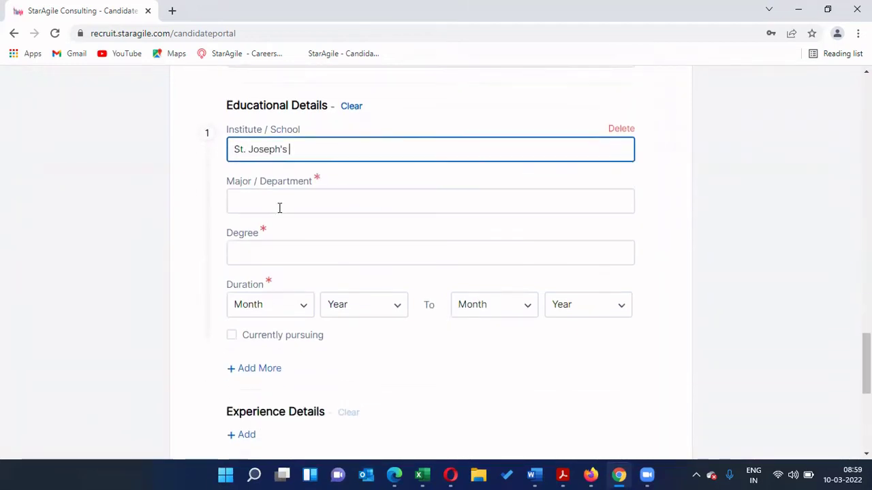
pyautogui.click(321, 204)
pyautogui.write('Management')
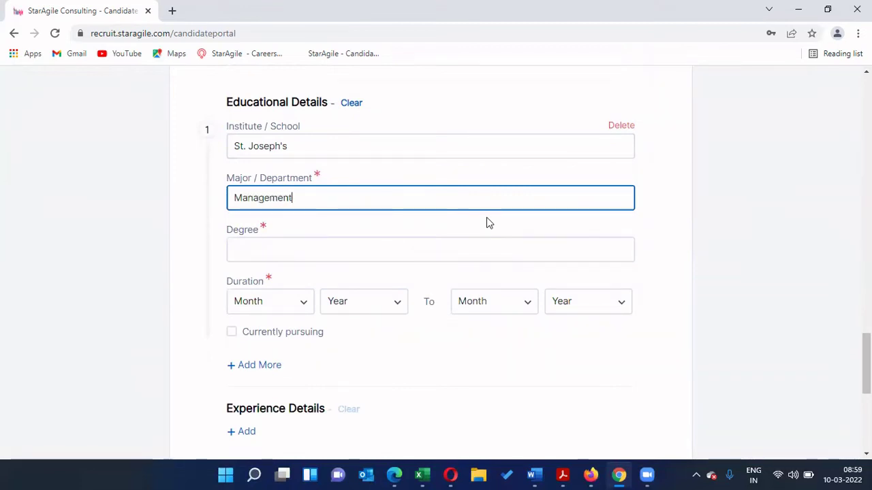
pyautogui.scroll(-1, 430, 228)
pyautogui.click(422, 187)
pyautogui.write('M')
pyautogui.press('BackSpace')
pyautogui.write('BA')
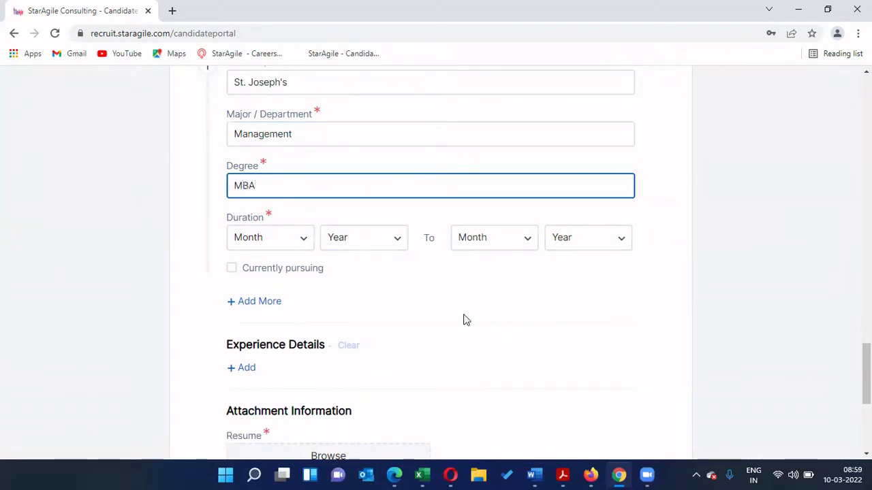
# Step: Set the course duration from Mar 2018 to Feb 2021
pyautogui.click(305, 240)
pyautogui.click(253, 347)
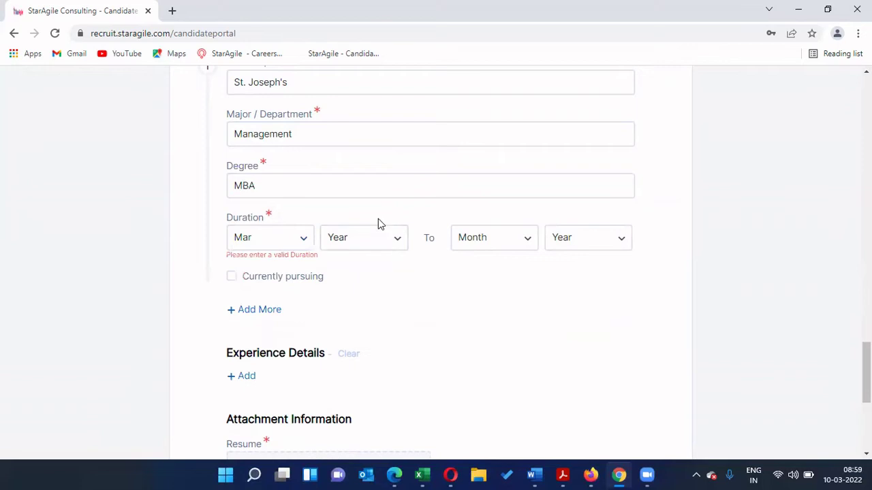
pyautogui.click(377, 242)
pyautogui.click(355, 389)
pyautogui.click(491, 242)
pyautogui.click(477, 323)
pyautogui.click(579, 240)
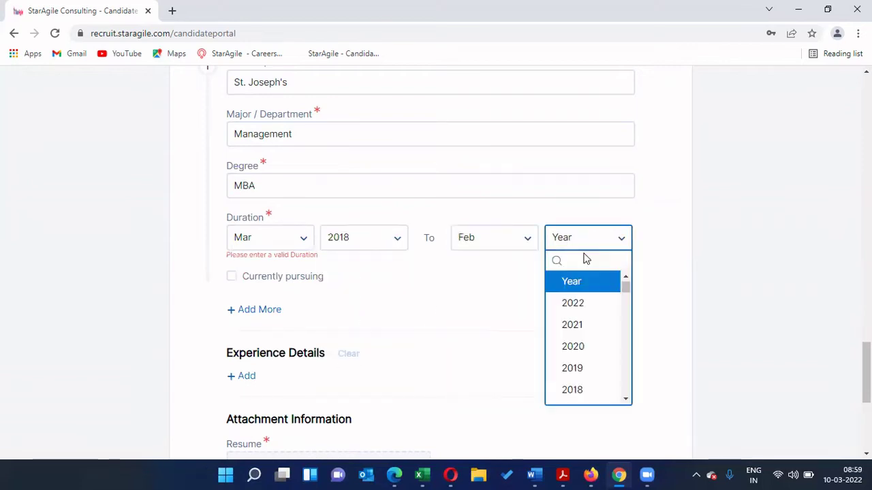
pyautogui.click(577, 330)
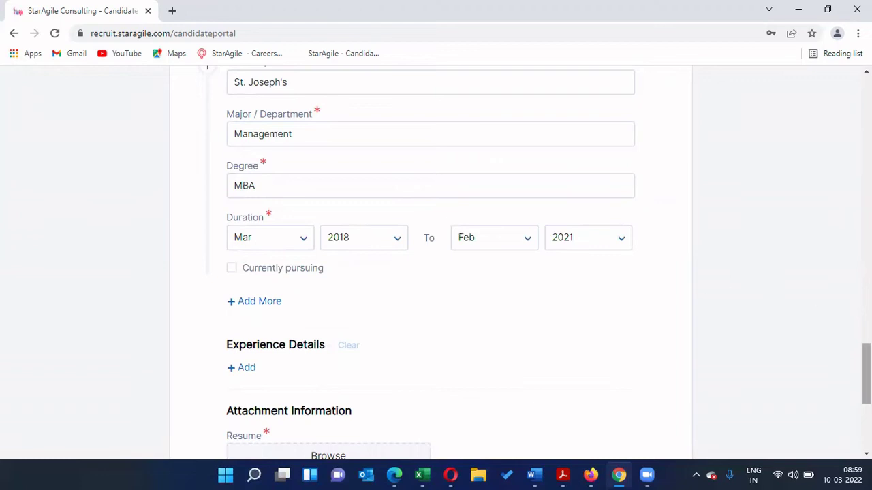
pyautogui.scroll(-1, 679, 383)
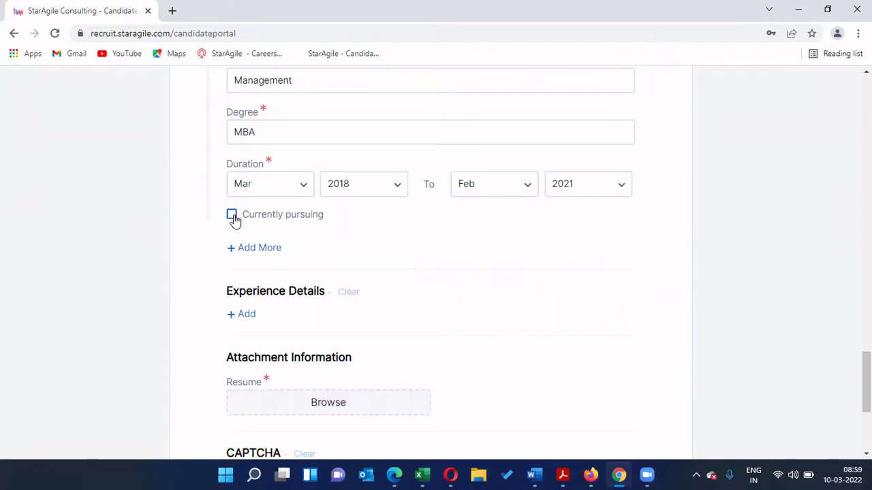
pyautogui.scroll(-1, 162, 251)
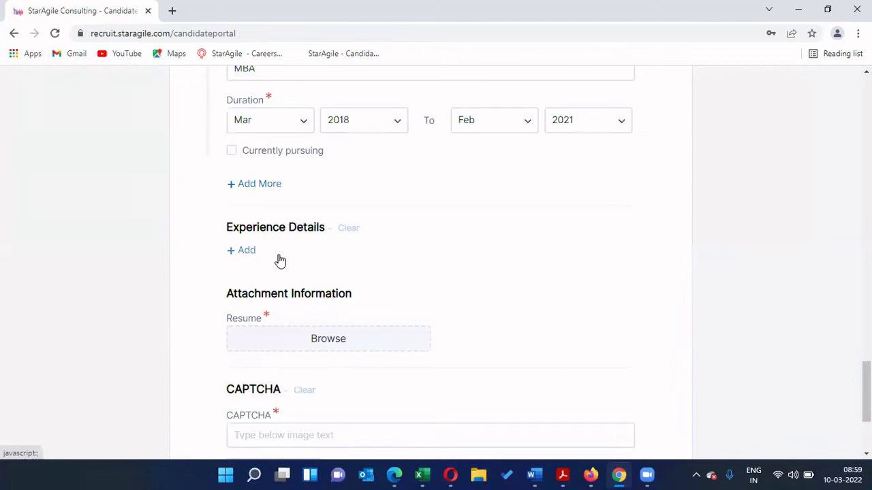
# Step: Add an experience entry with occupation Project Manager at company Deloitte
pyautogui.click(320, 261)
pyautogui.scroll(-1, 470, 263)
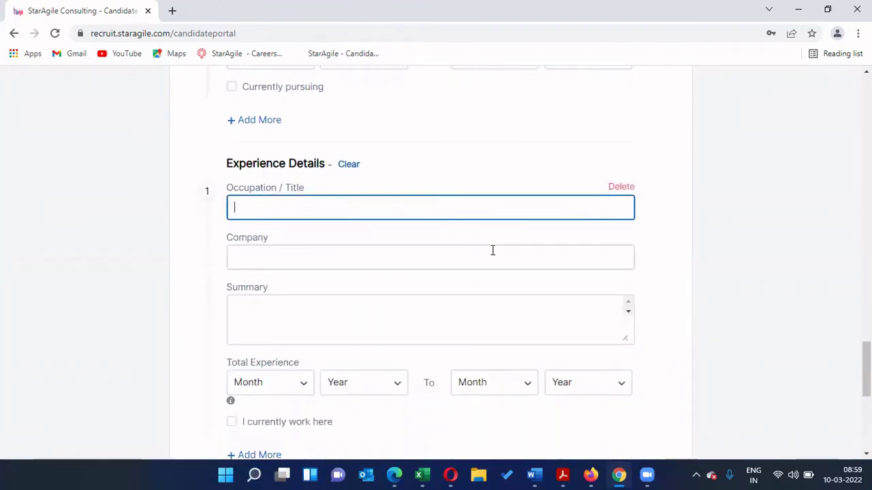
pyautogui.write('Proje')
pyautogui.press('BackSpace')
pyautogui.write('ject Manager')
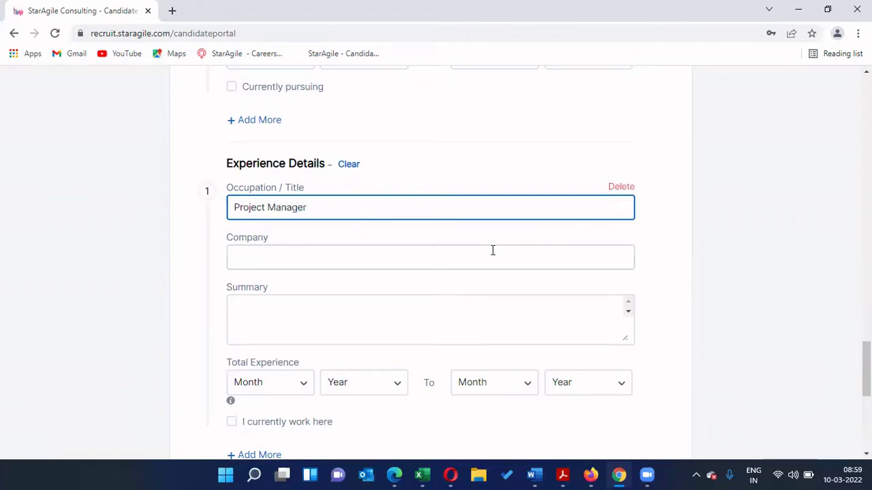
pyautogui.click(438, 254)
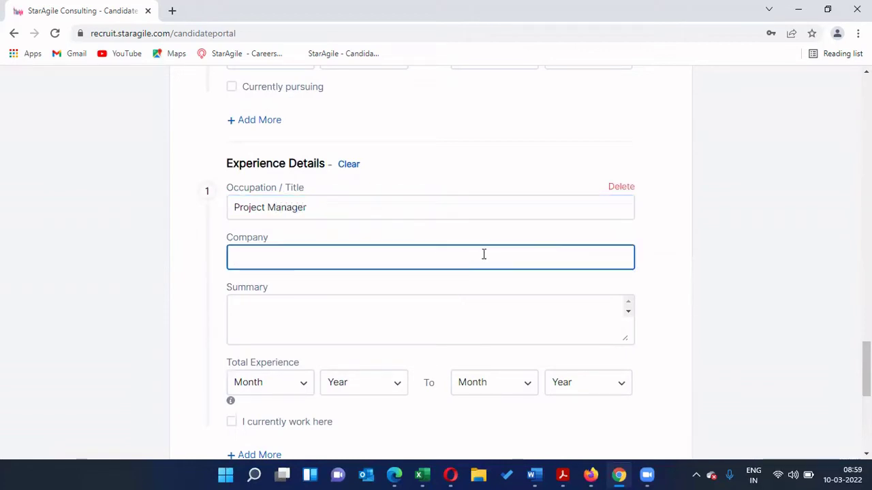
pyautogui.write('Deloitte')
pyautogui.scroll(-1, 483, 254)
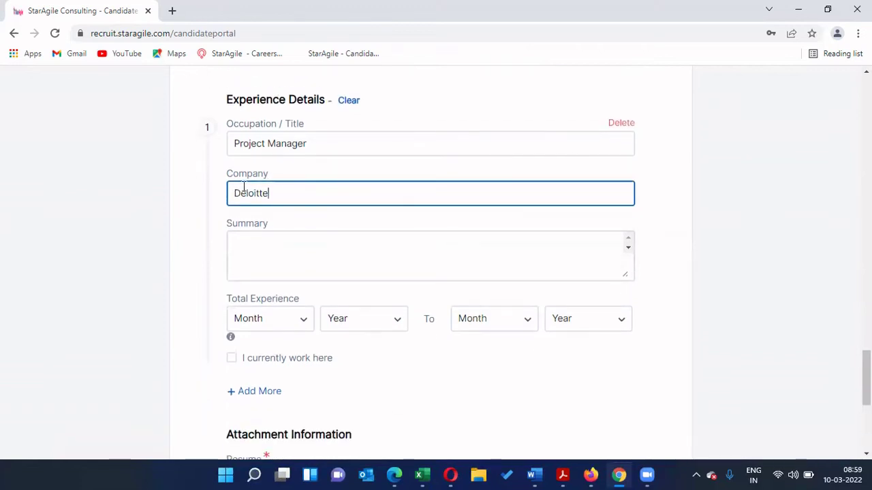
# Step: Write the summary 'I have managed 10 scrum teams and facilitated a lot of stake holder meetings'
pyautogui.click(263, 251)
pyautogui.write('I have managed')
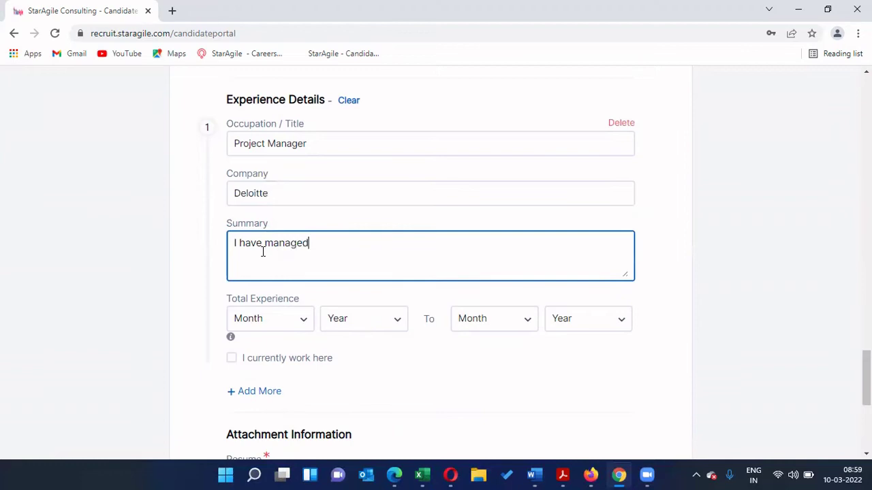
pyautogui.write(' 10 scrum teams and ')
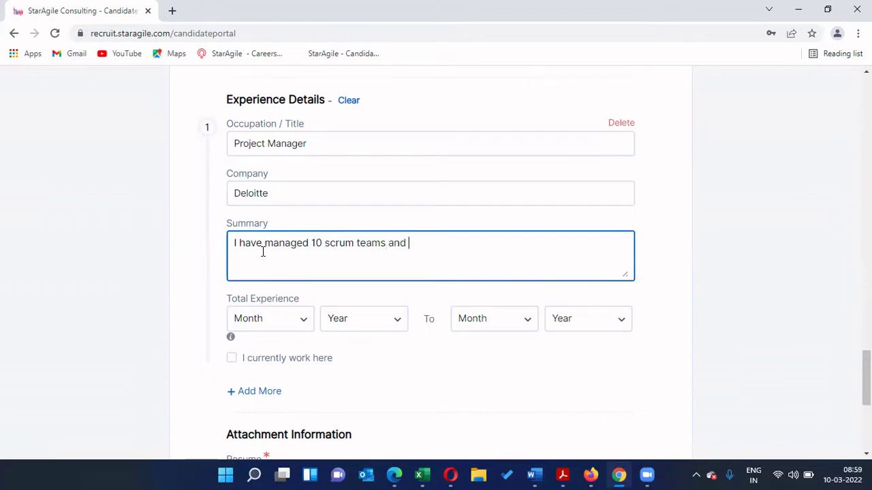
pyautogui.write('coor')
pyautogui.press('BackSpace')
pyautogui.press('BackSpace')
pyautogui.write('cilit')
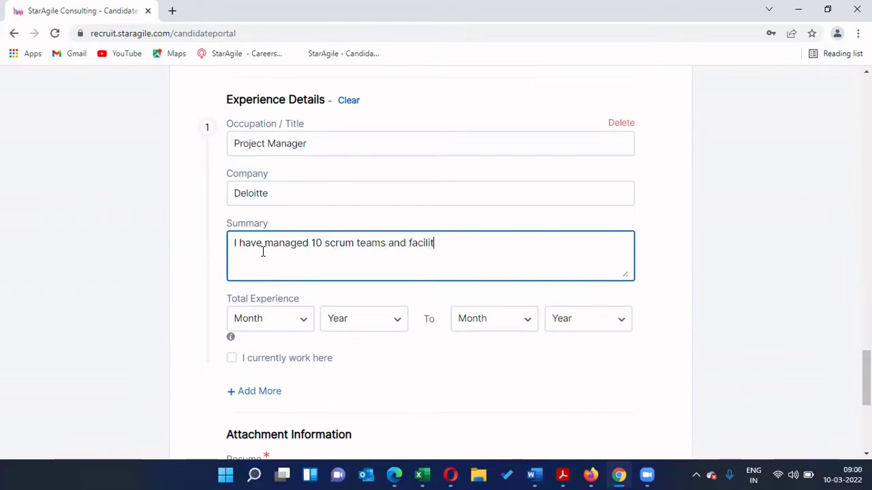
pyautogui.write('ated a lot')
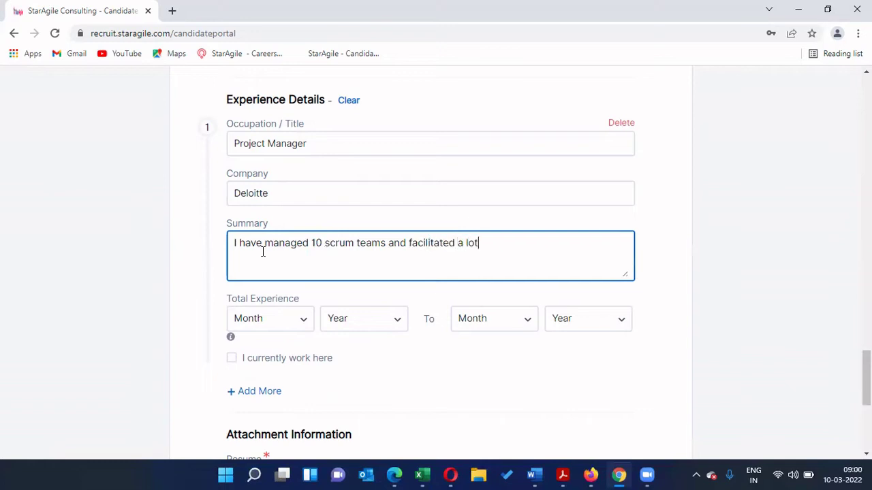
pyautogui.write(' of stake holder meetings')
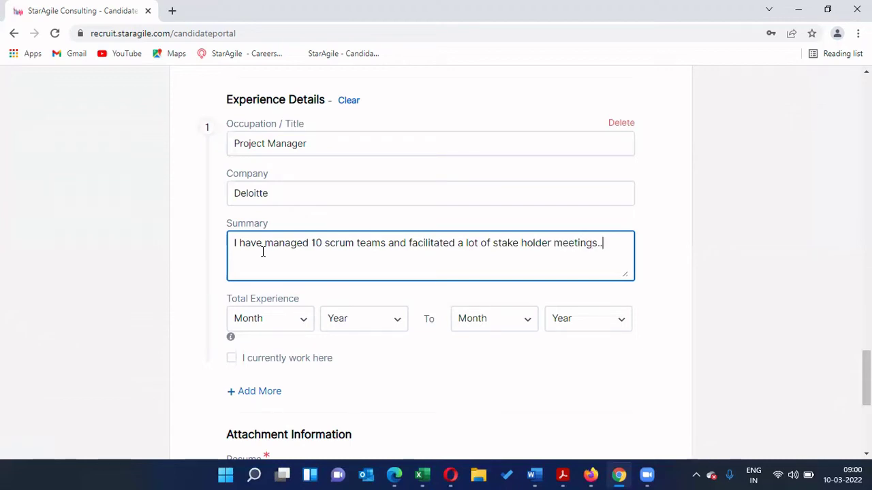
pyautogui.scroll(-2, 708, 273)
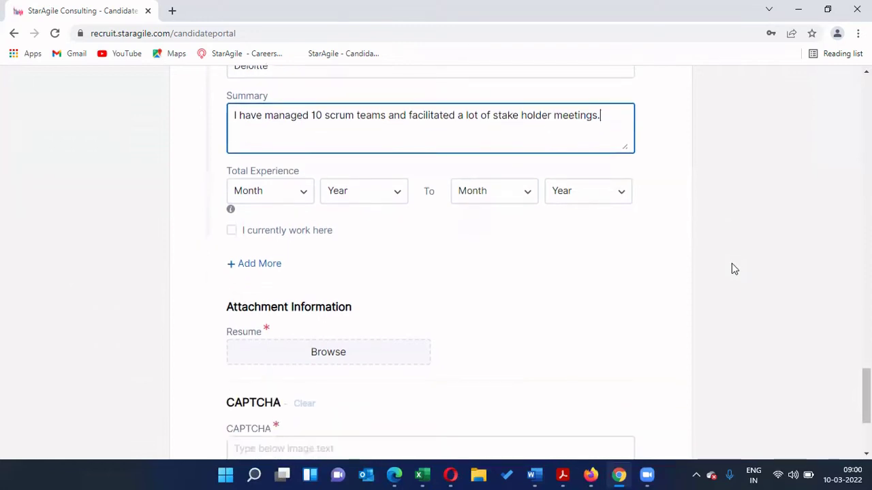
# Step: Set the job's start date to Apr 2018
pyautogui.click(301, 194)
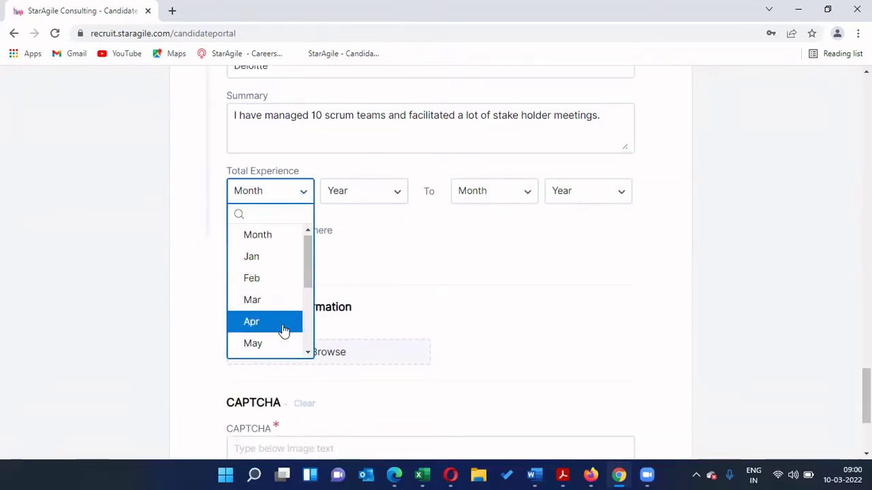
pyautogui.click(282, 324)
pyautogui.click(359, 197)
pyautogui.click(359, 279)
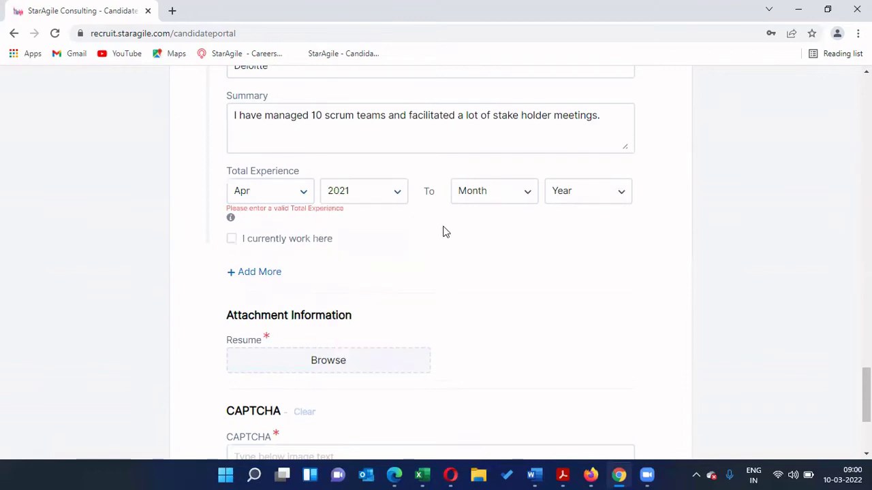
pyautogui.click(345, 201)
pyautogui.click(349, 321)
# Step: Set the job's end date to Mar 2021, leaving it not marked as current
pyautogui.click(479, 191)
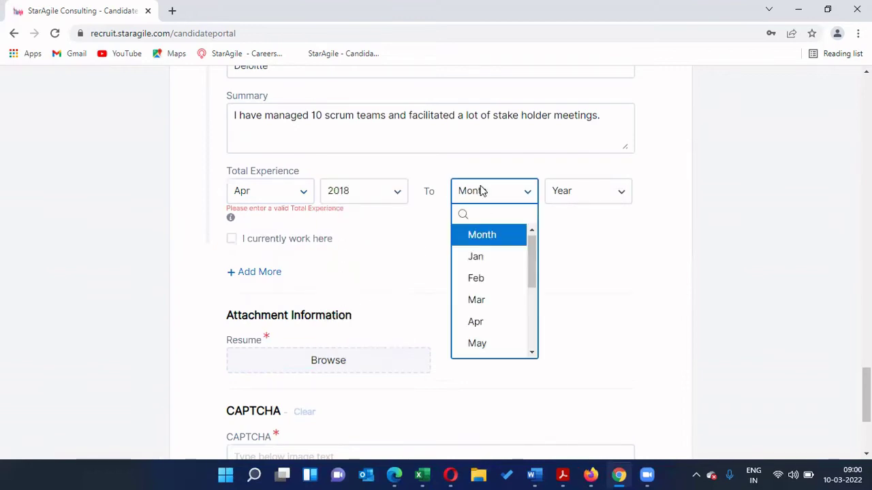
pyautogui.click(477, 321)
pyautogui.click(585, 195)
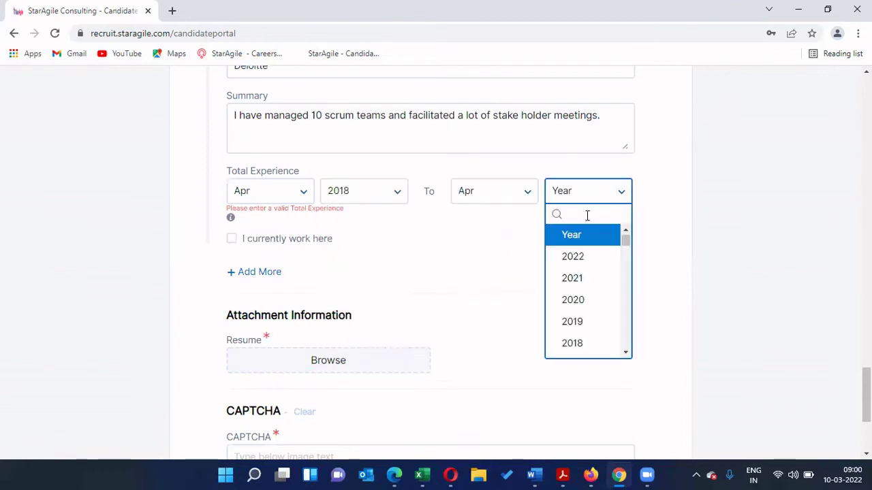
pyautogui.click(586, 278)
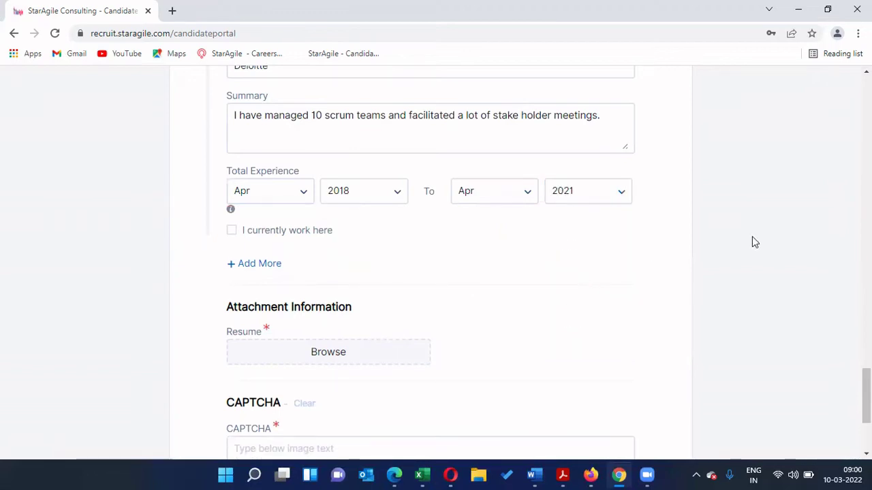
pyautogui.click(232, 231)
pyautogui.click(231, 235)
pyautogui.click(514, 191)
pyautogui.click(476, 300)
pyautogui.click(578, 203)
pyautogui.click(575, 279)
# Step: Scroll to the Resume field and bring up the resume PDF in Adobe Acrobat Reader
pyautogui.scroll(-2, 499, 335)
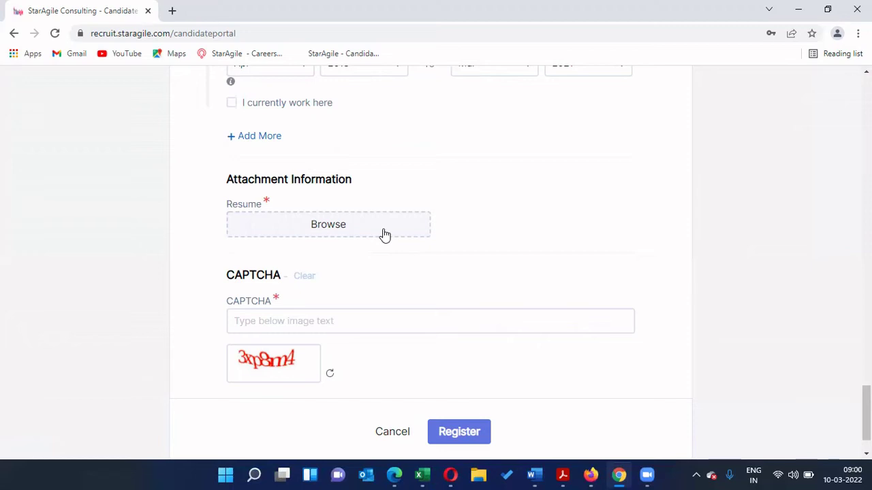
pyautogui.moveTo(571, 475)
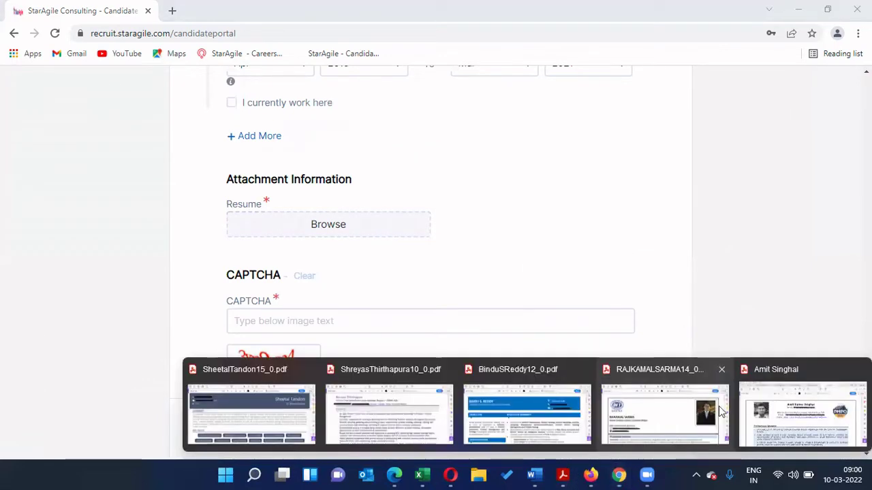
pyautogui.click(801, 402)
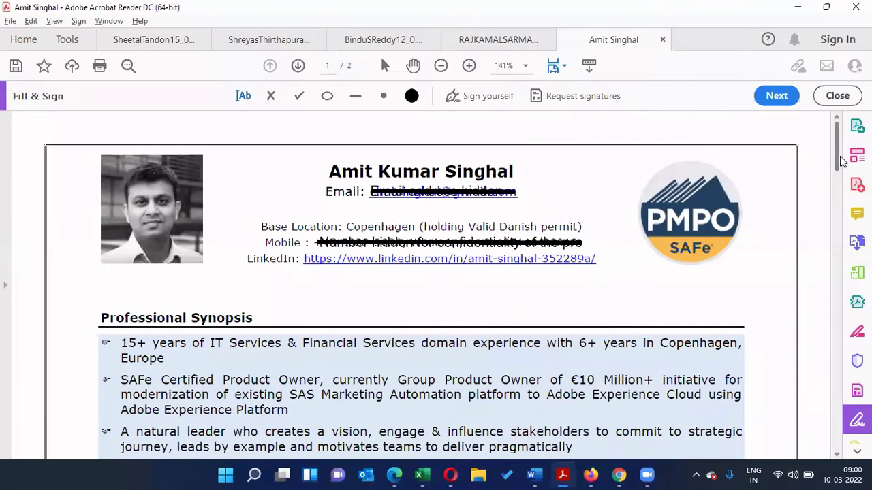